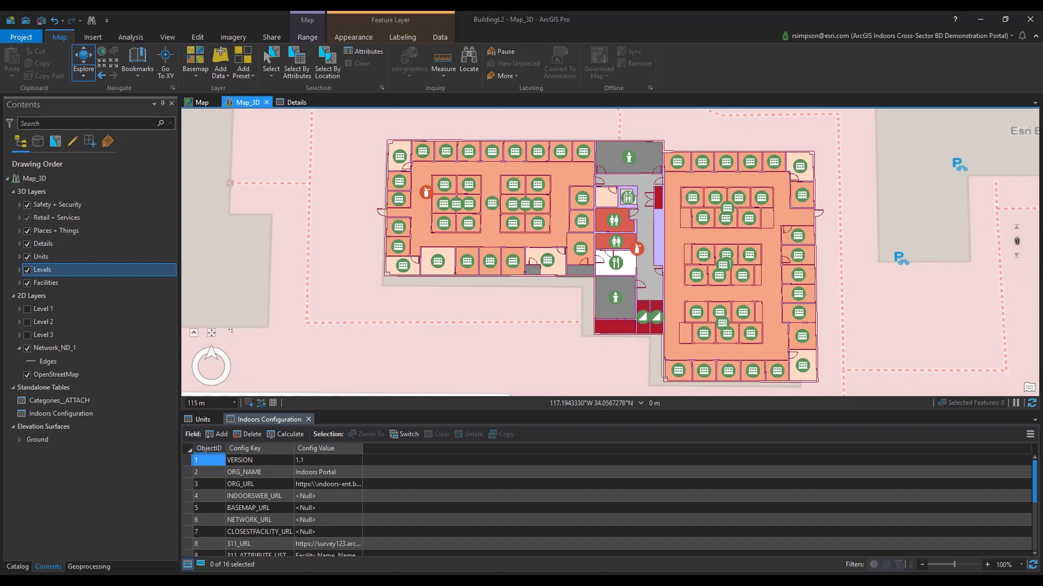
- Open the pop-up configuration of the Places + Things layer and check its title expression
right_click(92, 231)
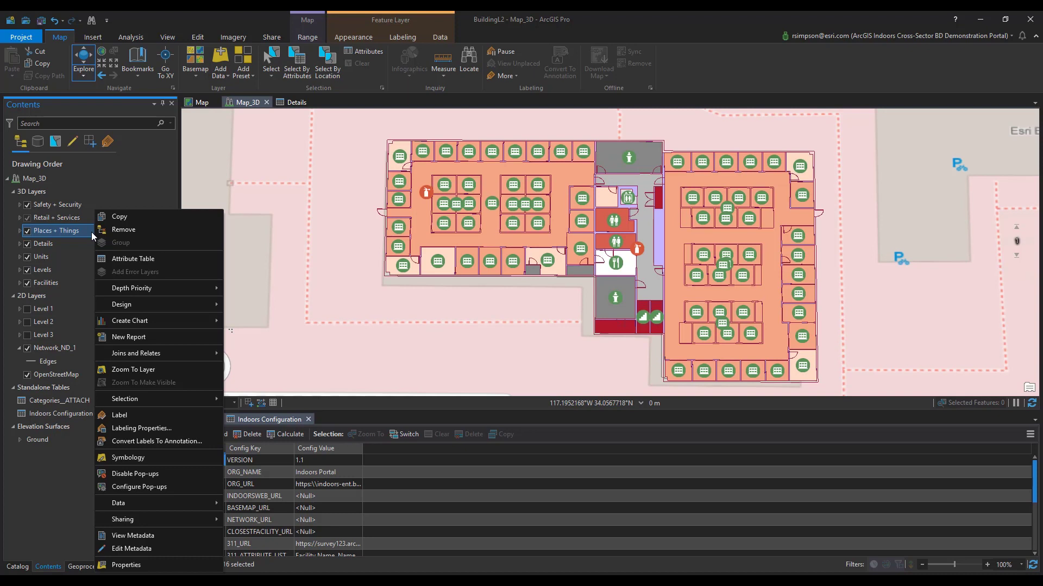
click(88, 230)
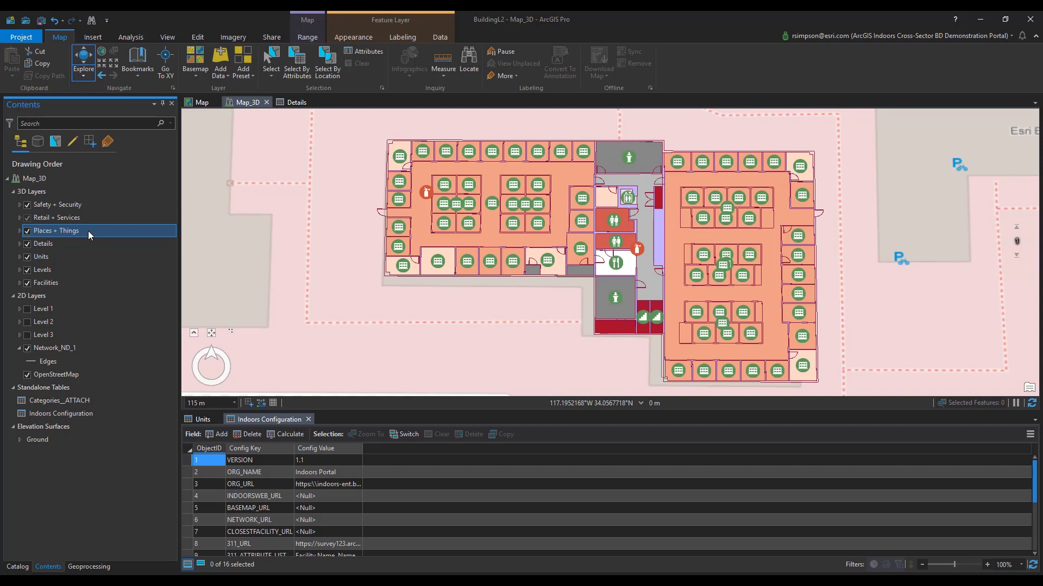
right_click(88, 230)
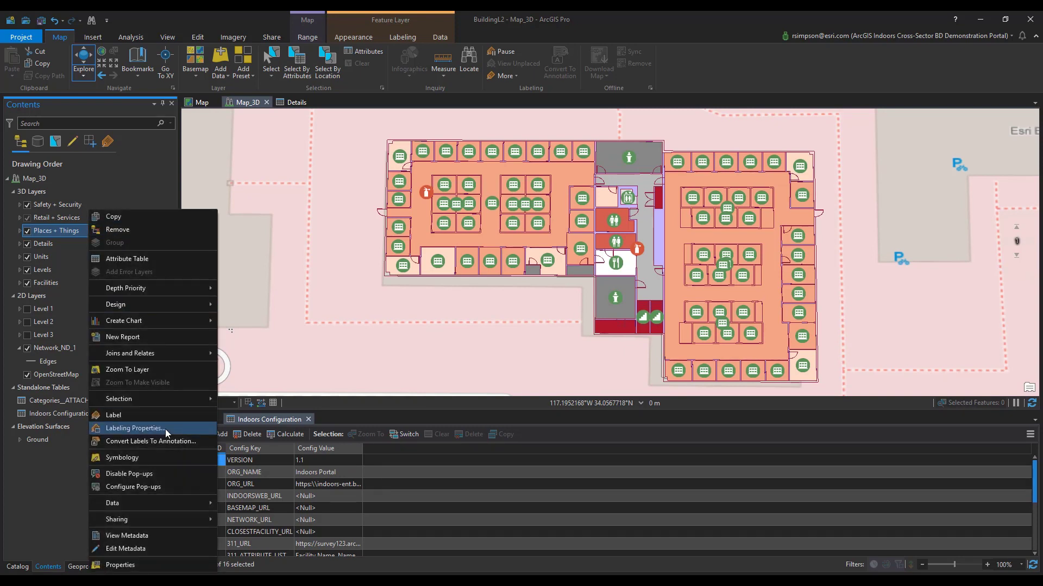
click(159, 487)
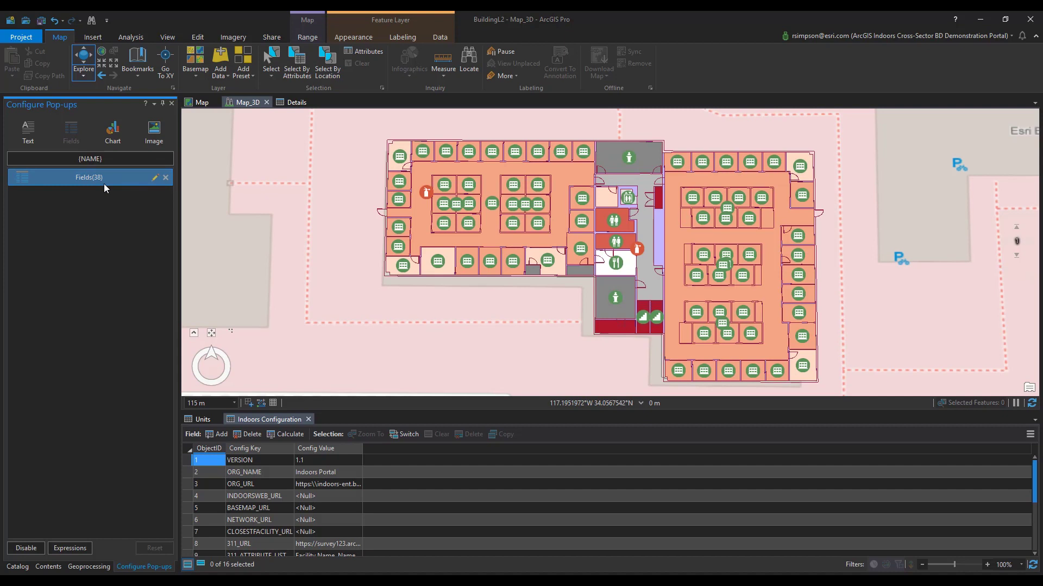
double_click(96, 162)
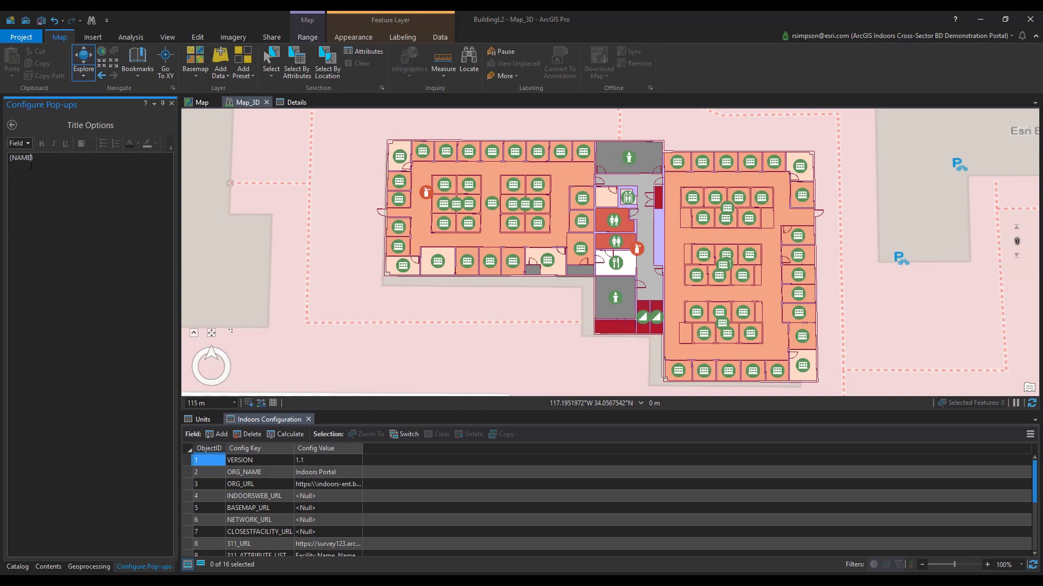
click(12, 125)
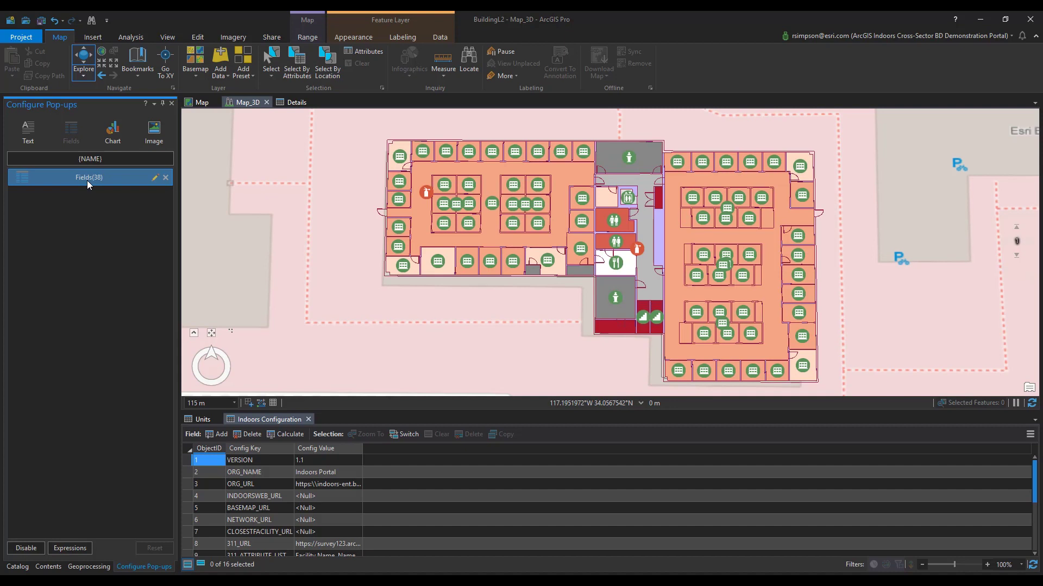
- Limit the layer's pop-up fields to Use Type, Long Name and Level Name only
click(155, 179)
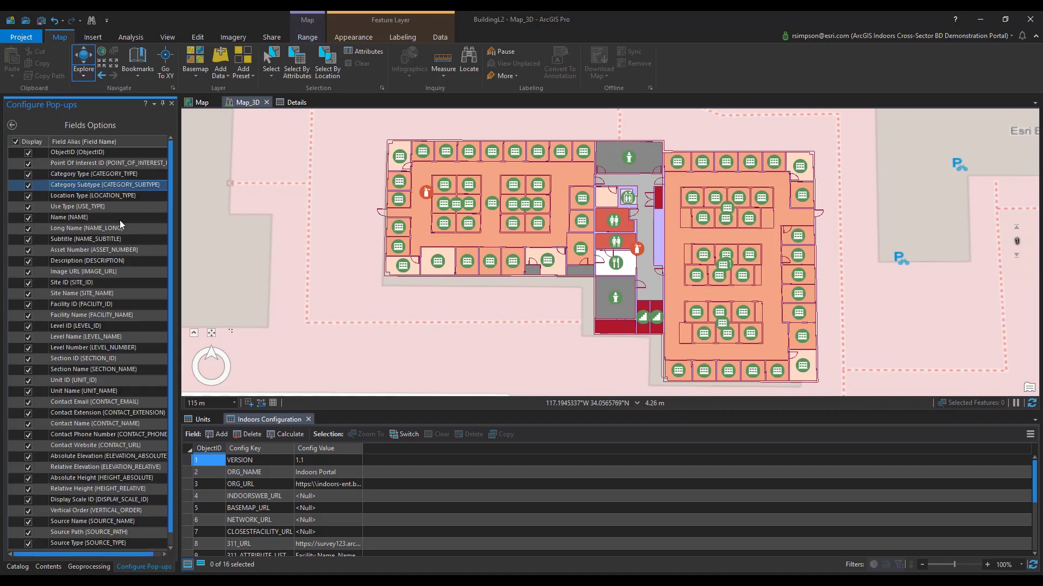
click(16, 142)
click(27, 207)
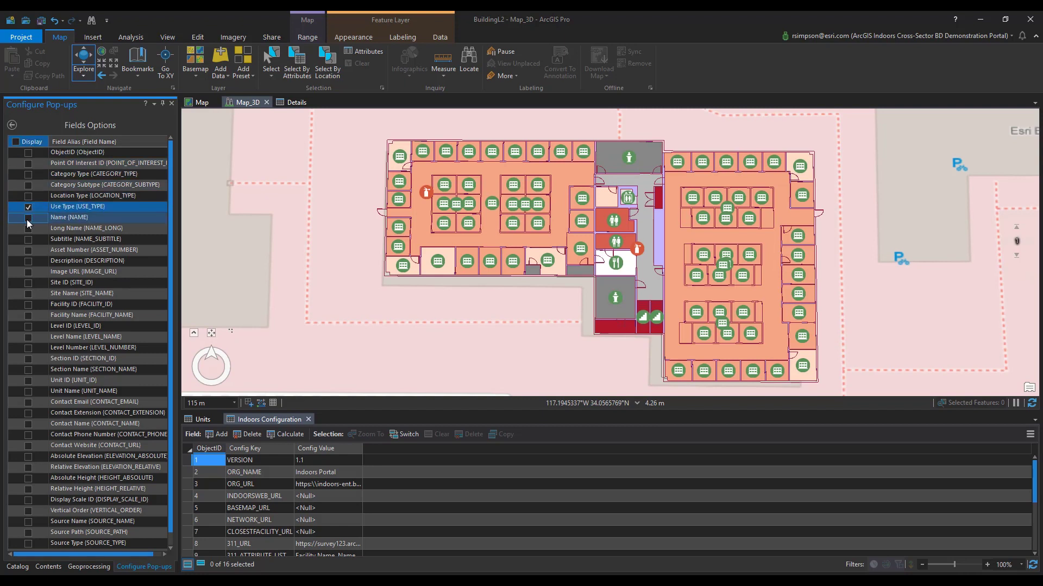
click(27, 229)
click(28, 337)
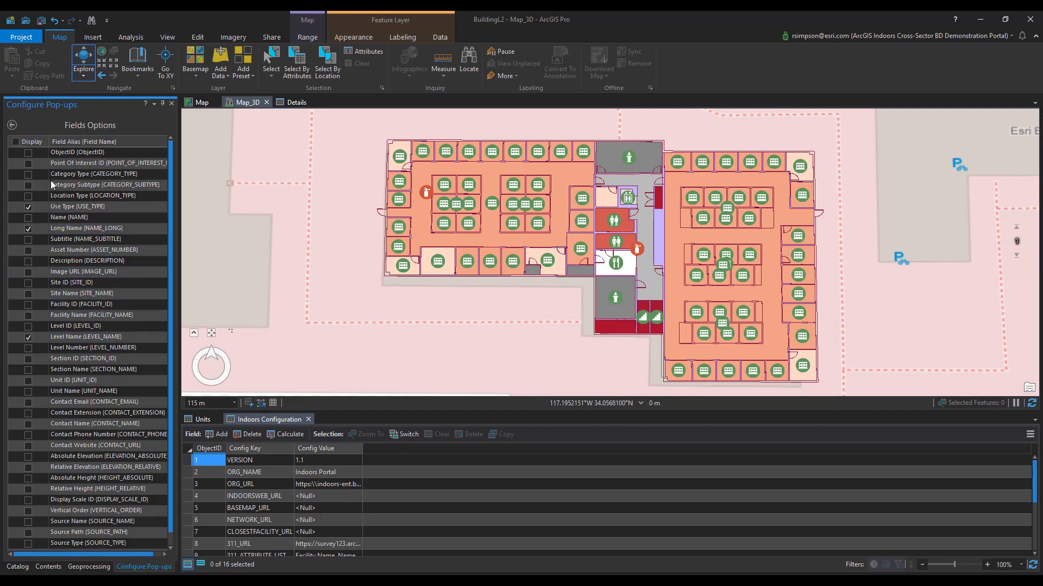
click(11, 125)
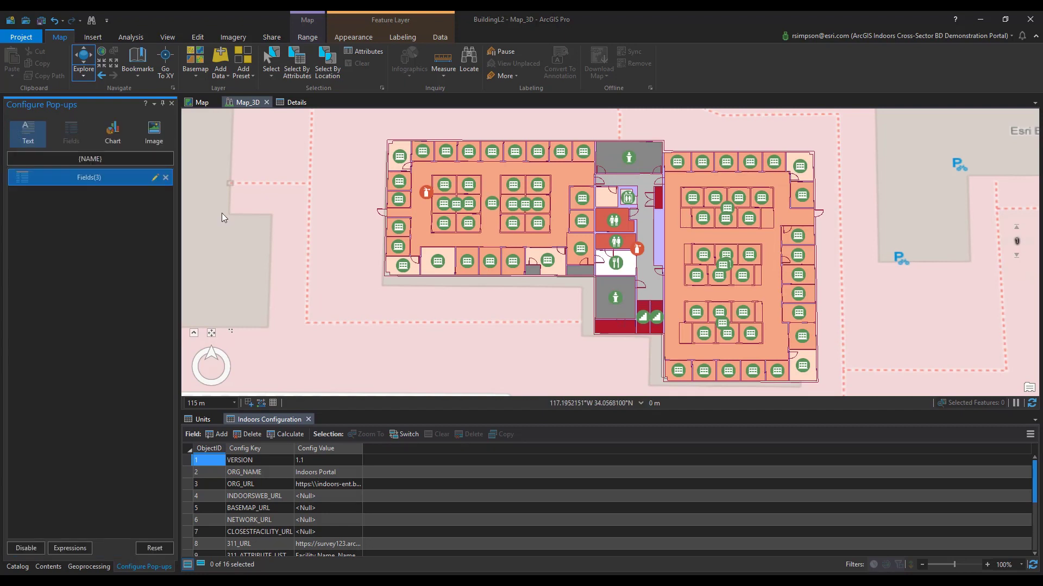
- Inspect the pop-up of an office point in the building's west wing, and close the pop-up configuration
click(492, 208)
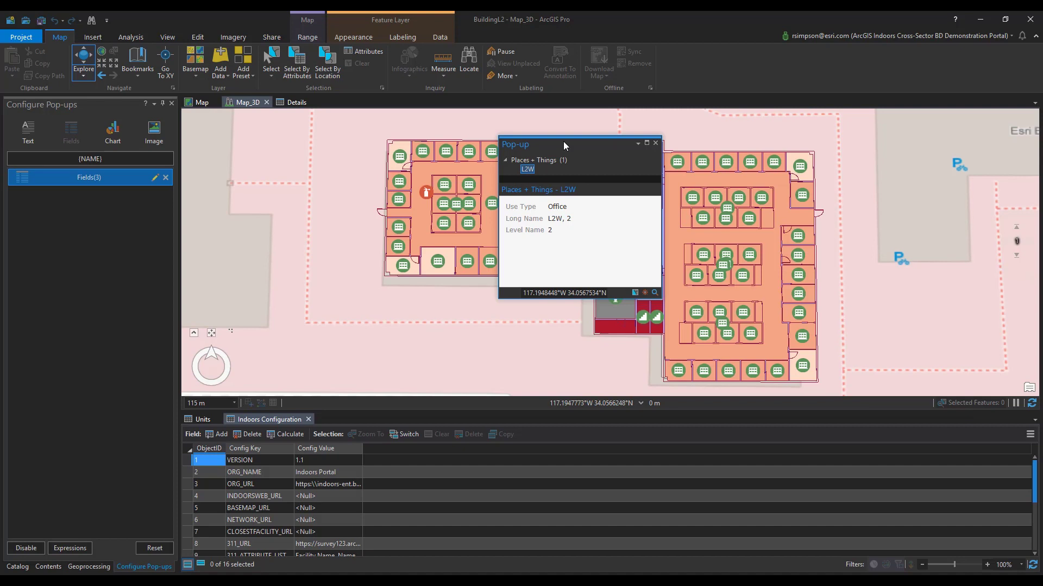
click(655, 144)
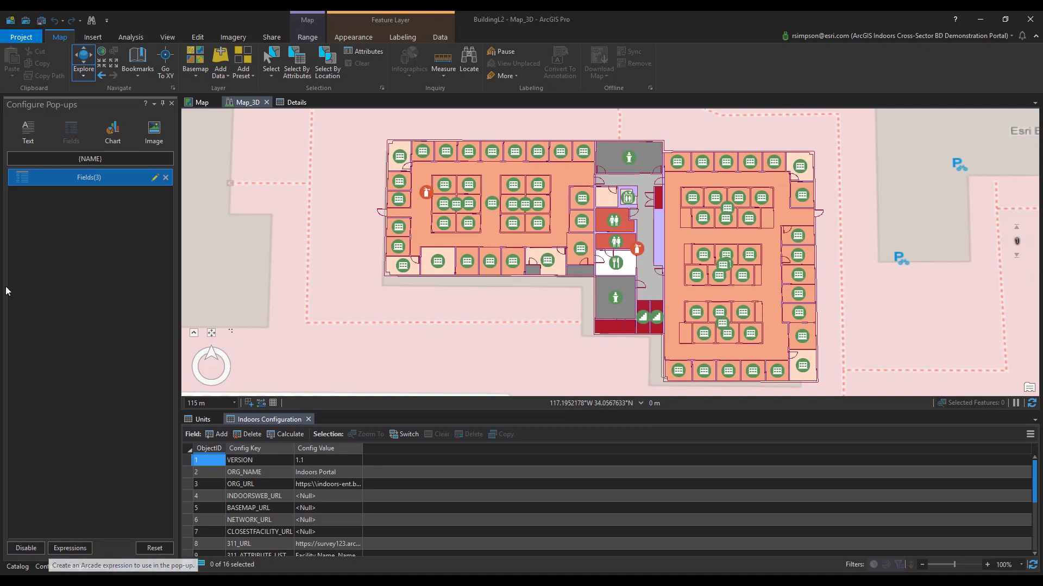
click(172, 103)
click(67, 230)
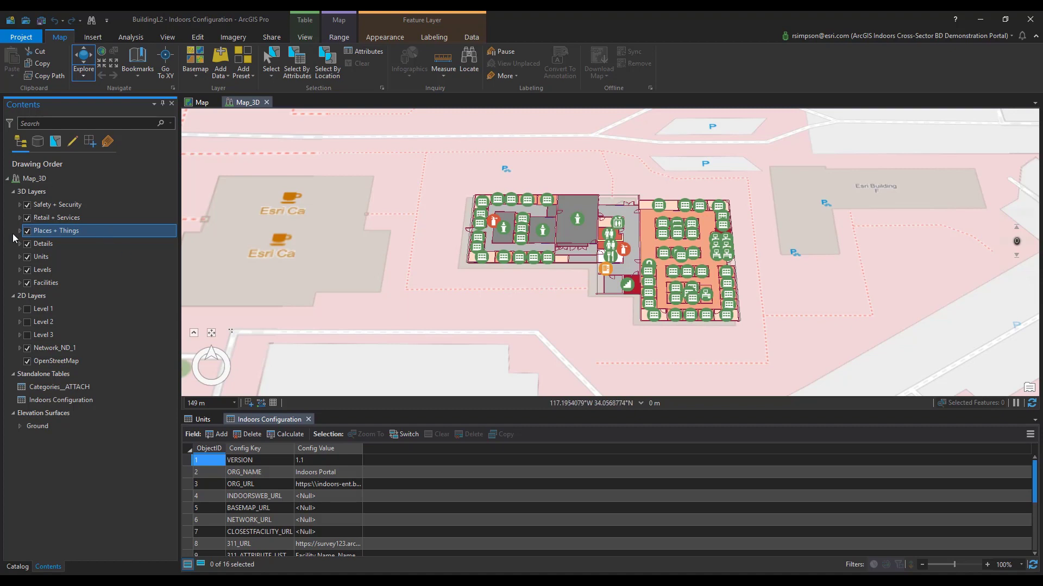
- Add a style file from the project's folders to the project's styles
click(17, 567)
double_click(40, 197)
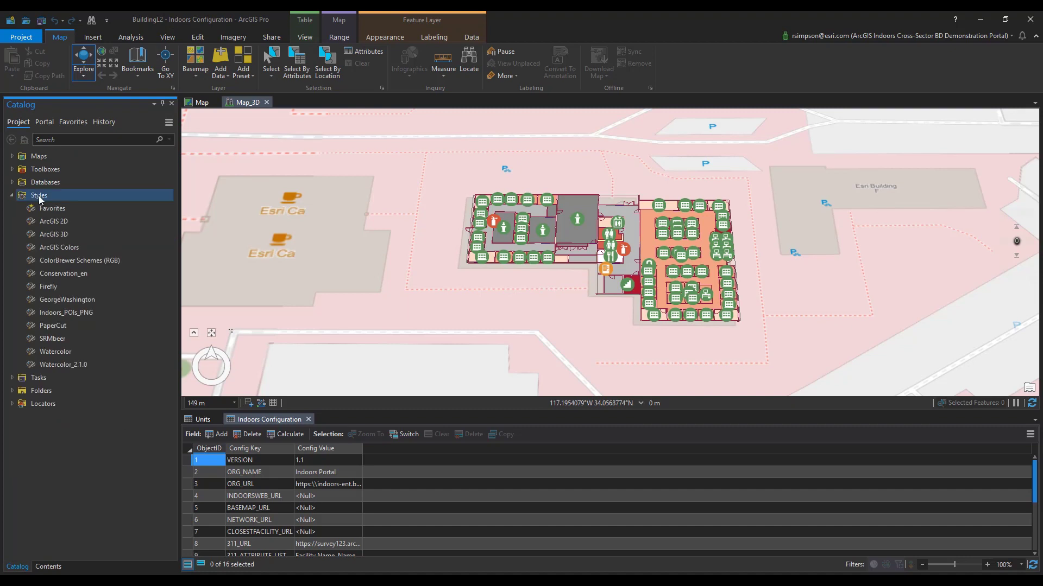
right_click(55, 197)
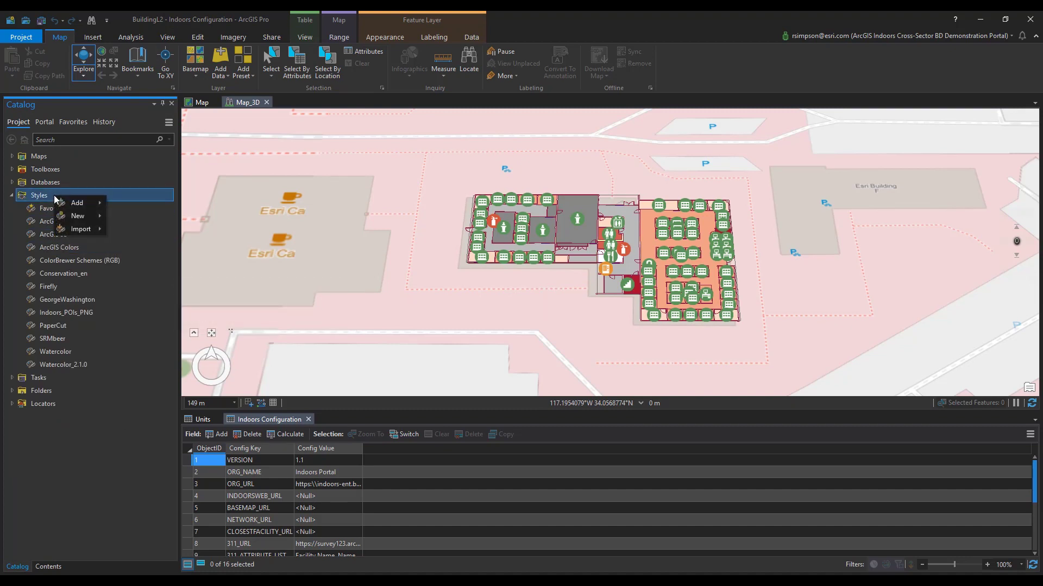
mouse_move(86, 205)
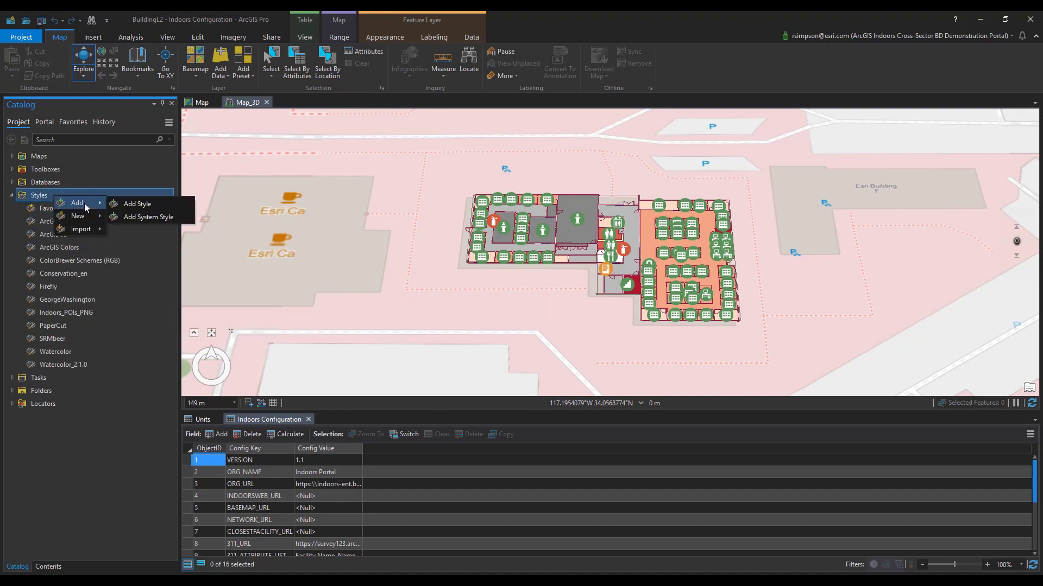
click(158, 203)
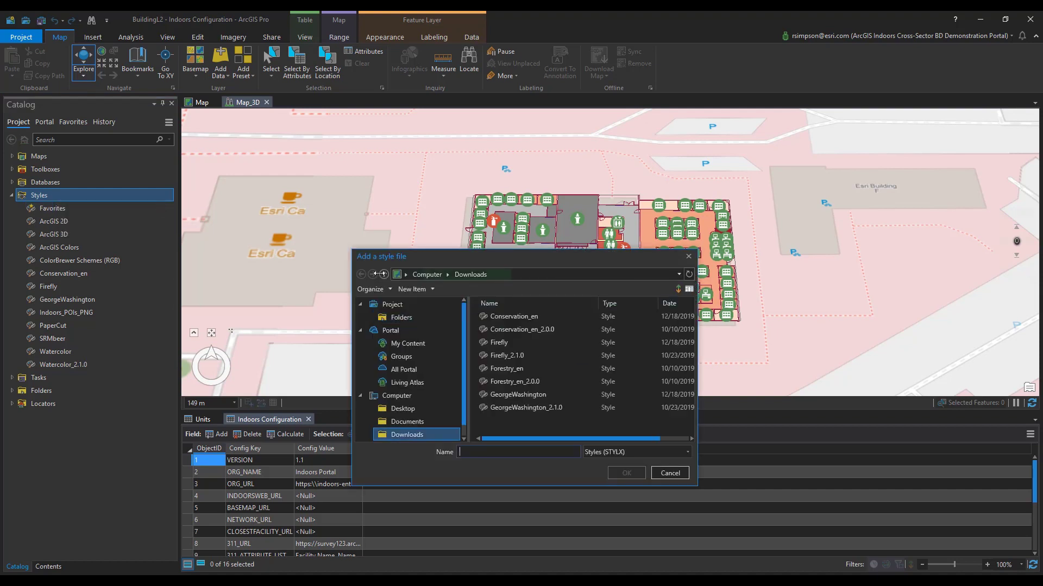
click(417, 319)
double_click(505, 316)
click(504, 356)
click(626, 473)
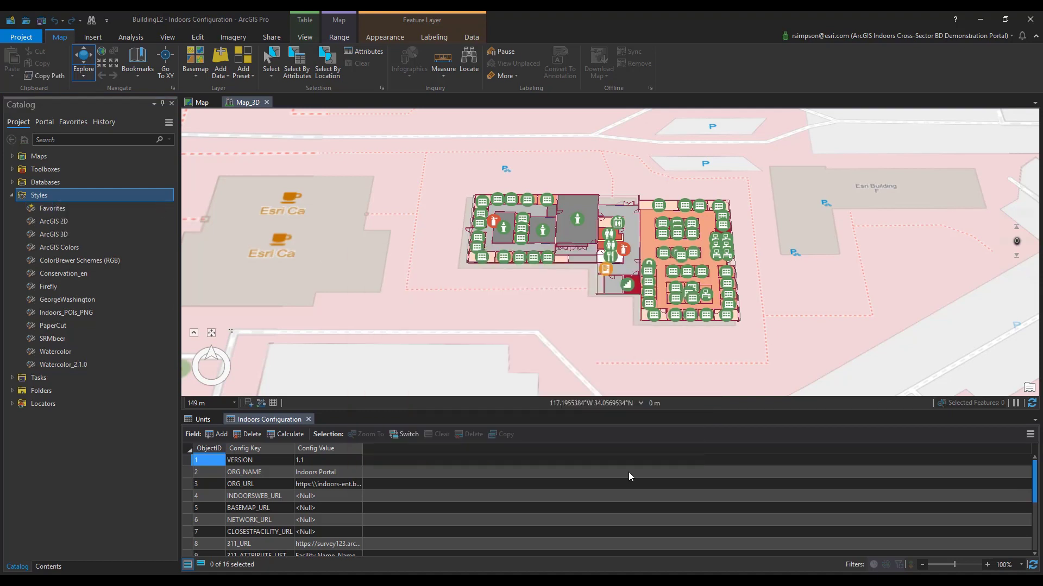
click(82, 326)
ctrl+click(82, 339)
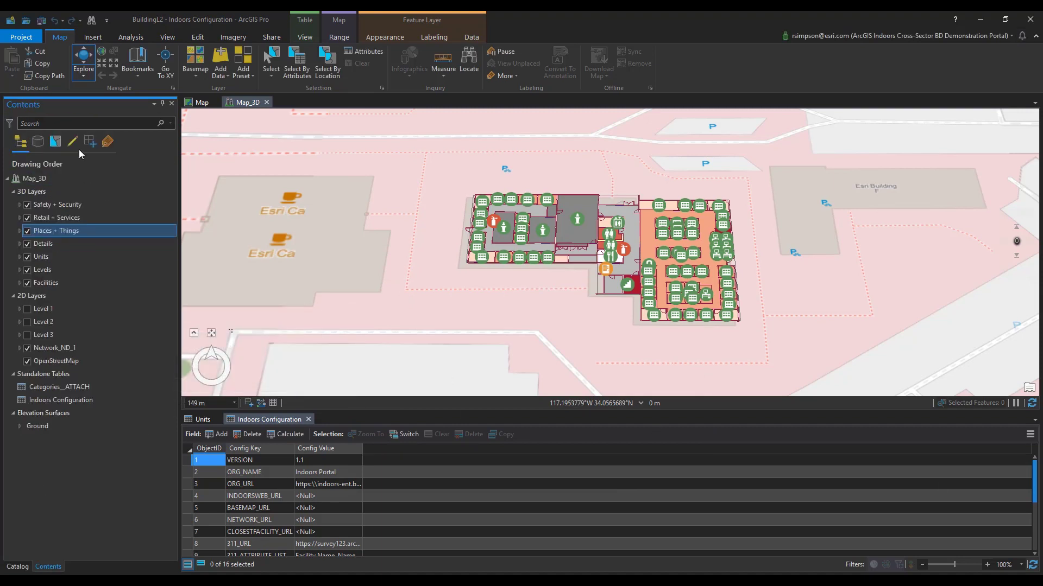
- Show the category subtype symbols of the Places + Things, Retail + Services and Safety + Security layers
click(19, 231)
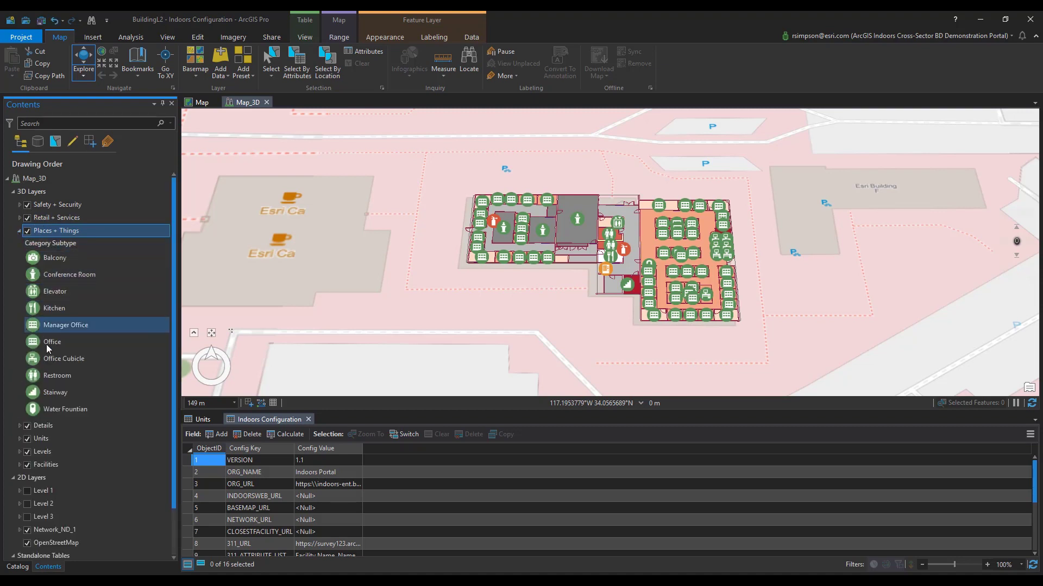
click(19, 217)
click(20, 204)
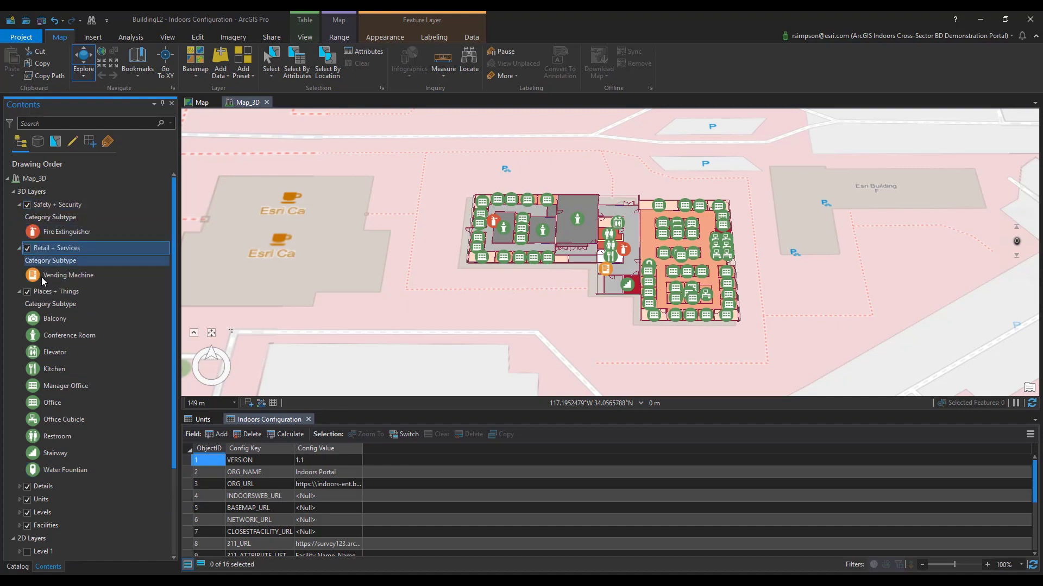
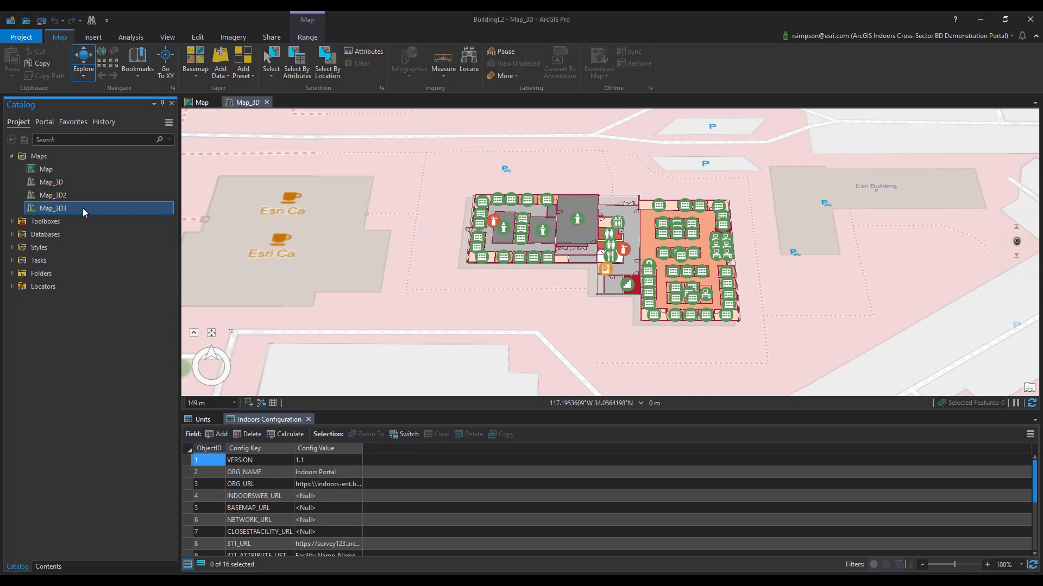
- Rename the Map_3D2 scene as MMPK
click(66, 196)
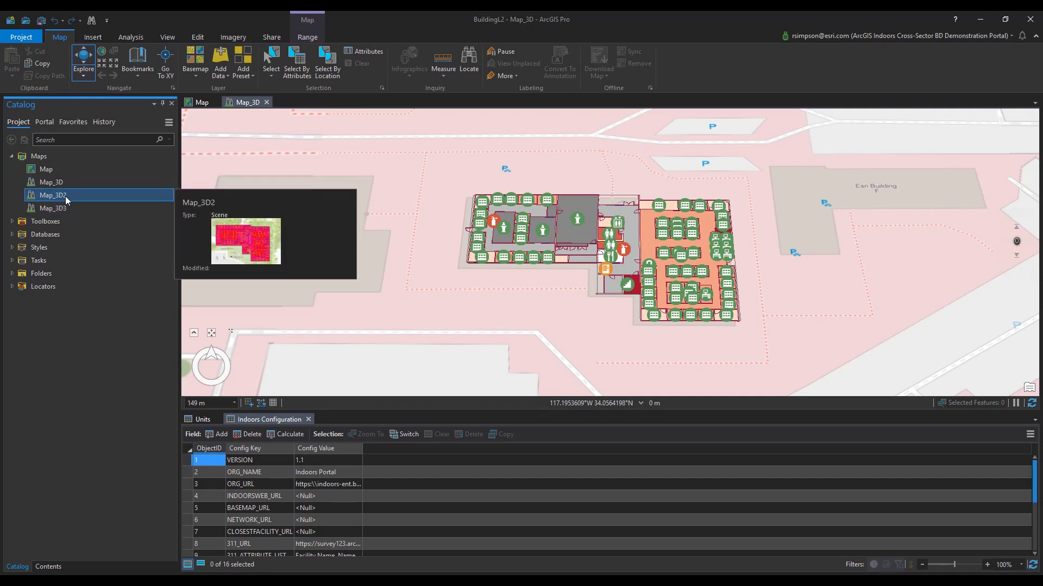
right_click(65, 196)
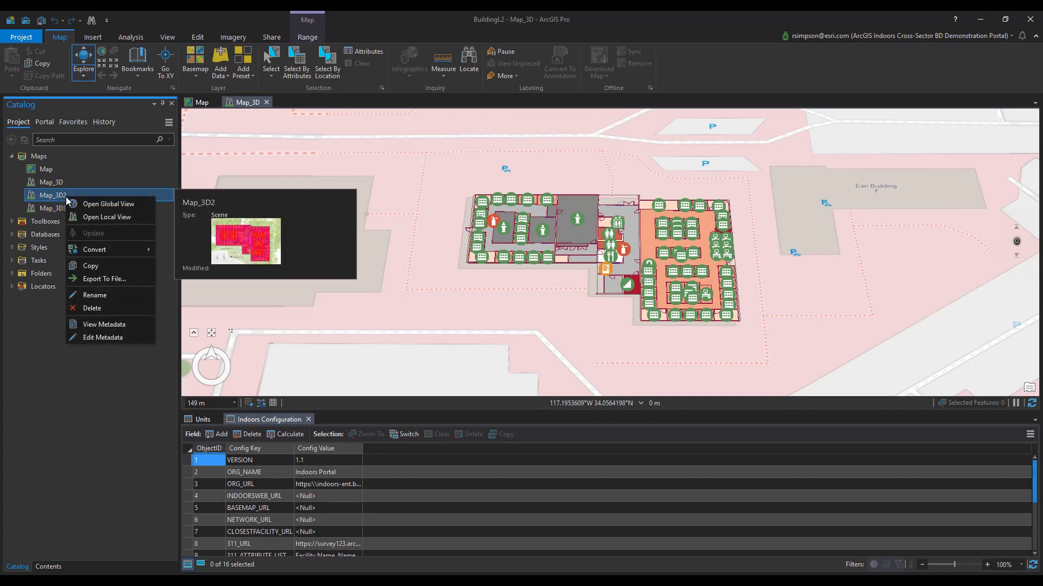
click(100, 294)
text(MMPK)
key(Return)
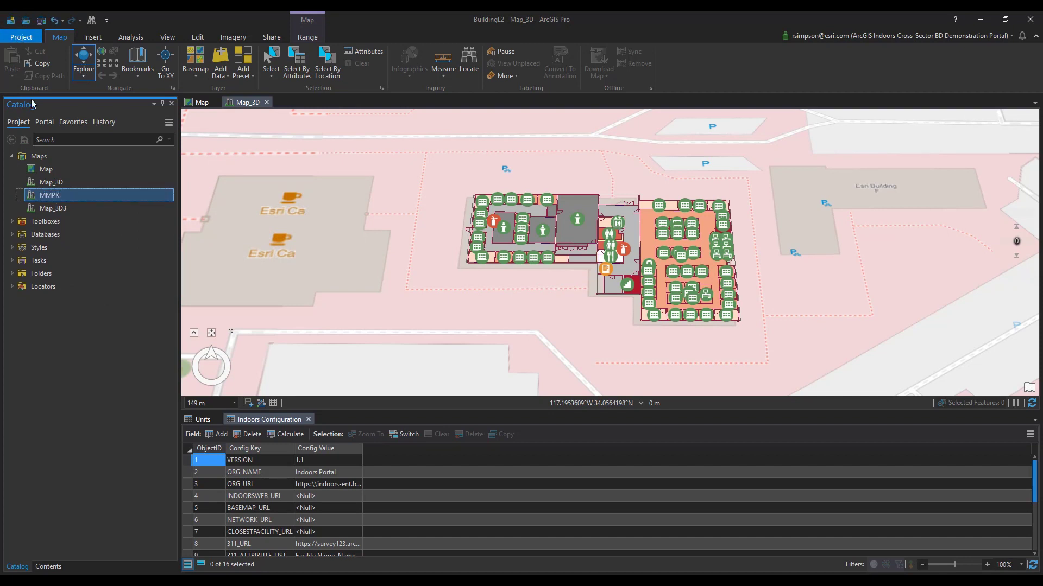
- Rename the Map_3D3 scene as WebMap
click(54, 208)
right_click(52, 209)
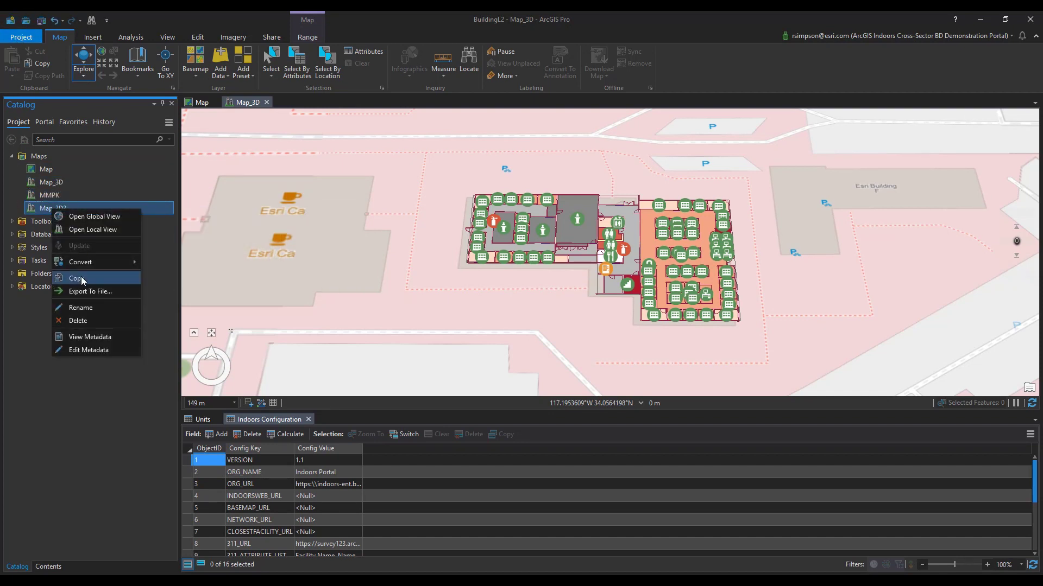
click(85, 314)
text(WebMap)
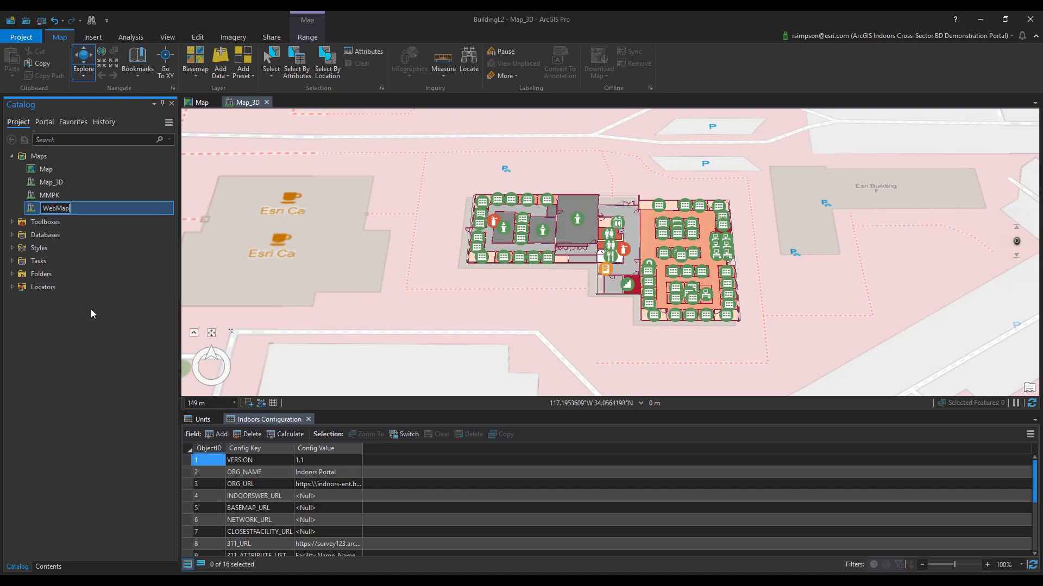
key(Return)
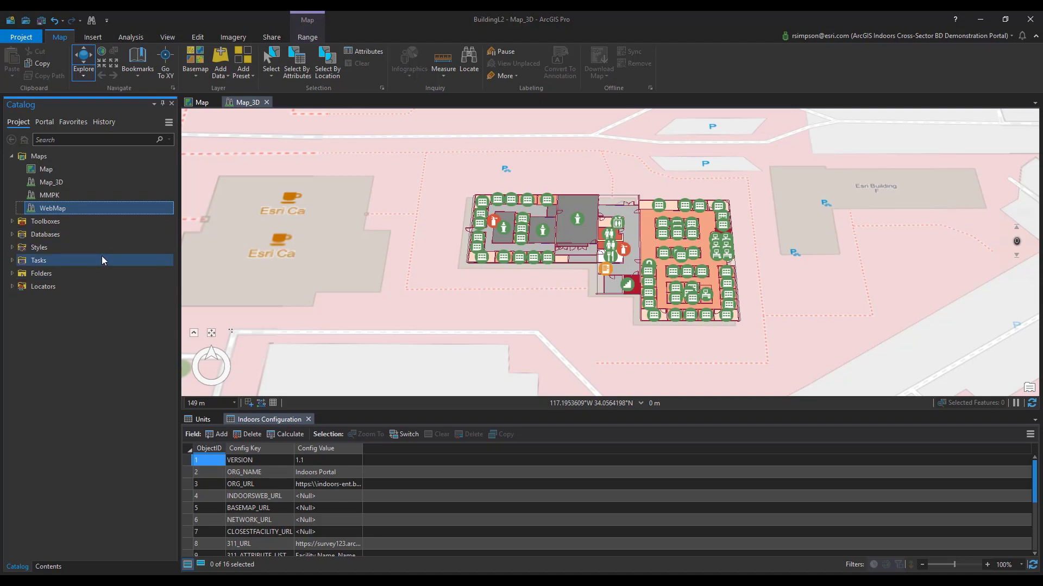
- Open the MMPK scene and review its layers, including Network_ND_1
click(68, 195)
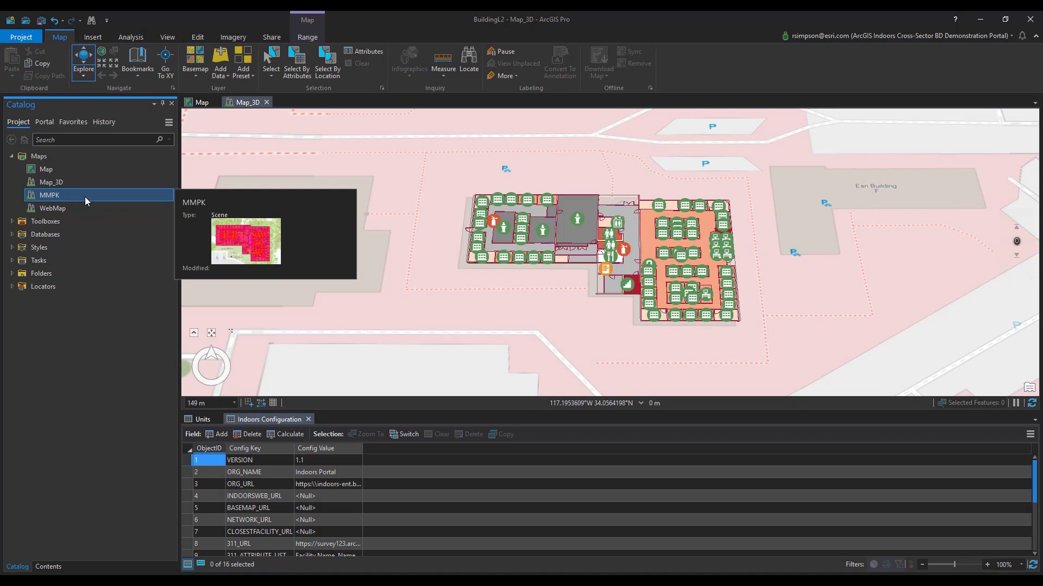
double_click(86, 197)
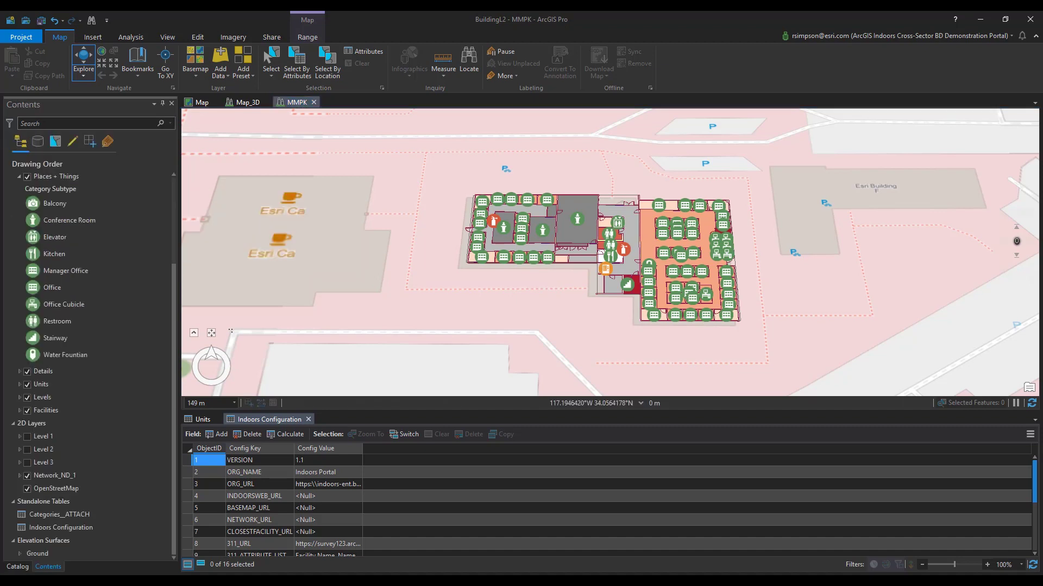
click(83, 477)
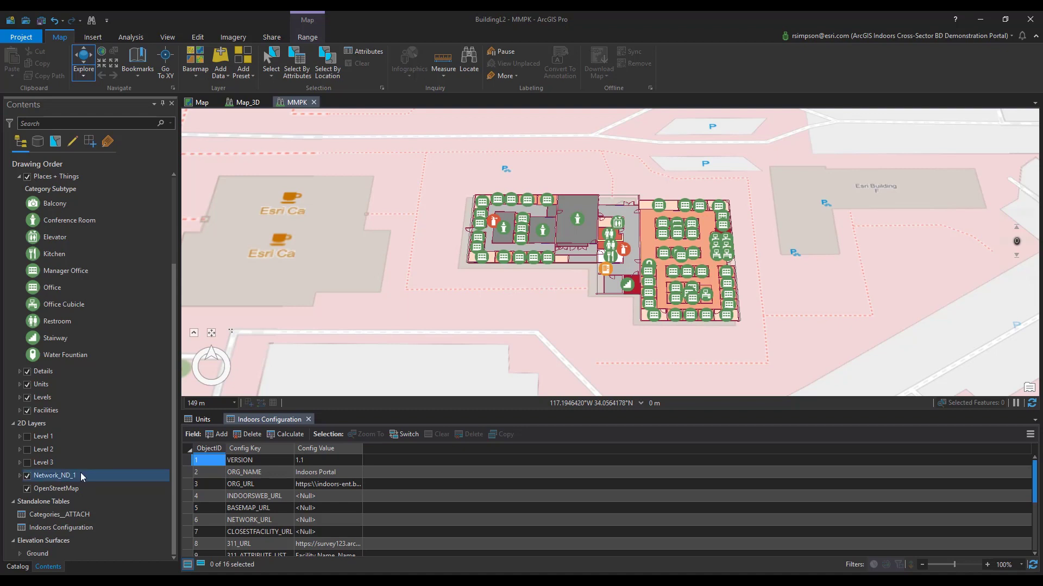
scroll(106, 349, up, 3)
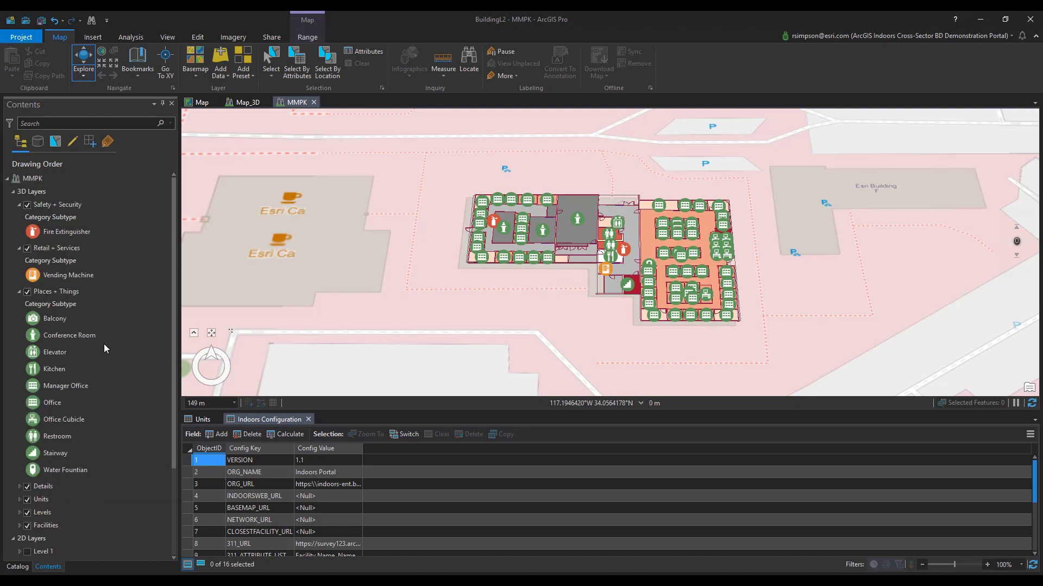
- Add the Pathways and Transitions layers from the Network dataset in BuildingL2.gdb to the MMPK scene
click(131, 178)
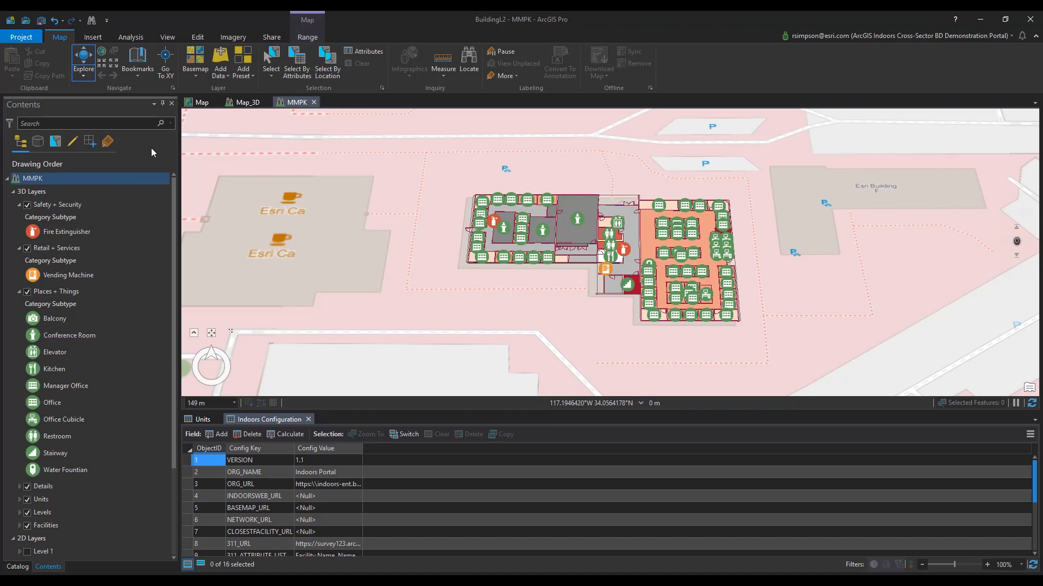
click(221, 75)
click(255, 95)
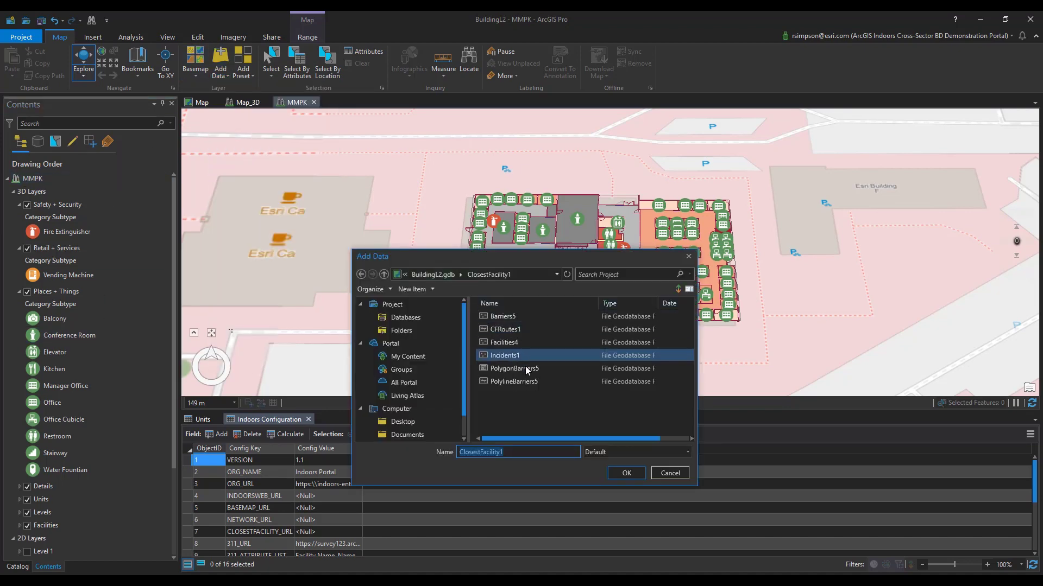
click(522, 342)
double_click(522, 342)
click(527, 356)
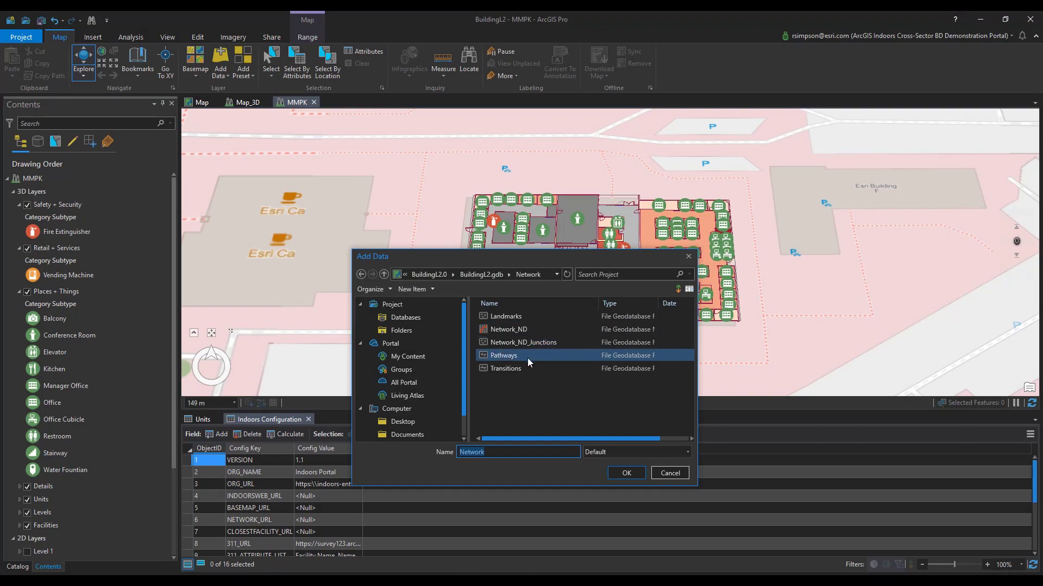
shift+click(528, 368)
key(Return)
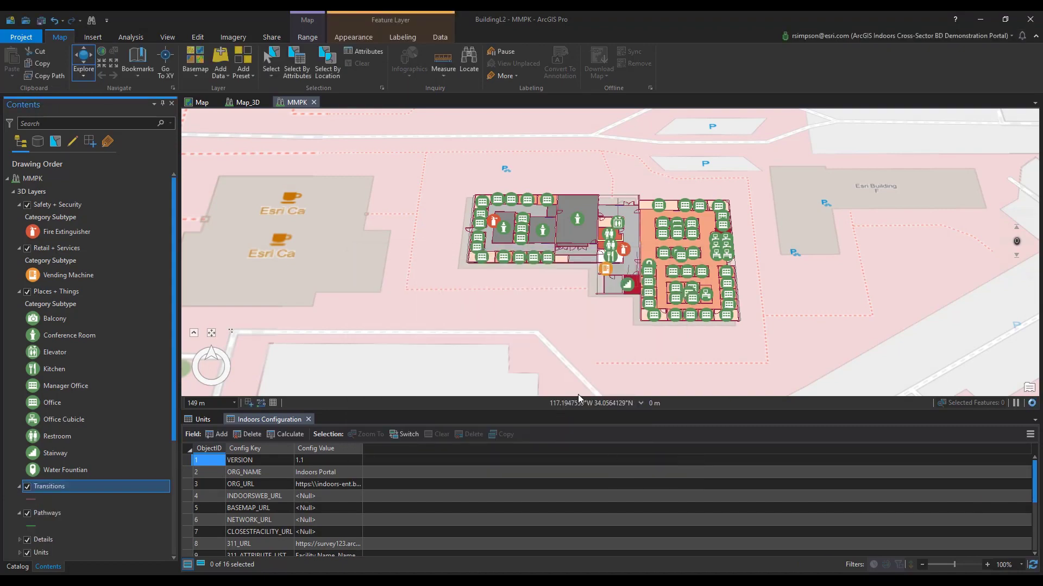
drag(663, 292, 690, 262)
key(p)
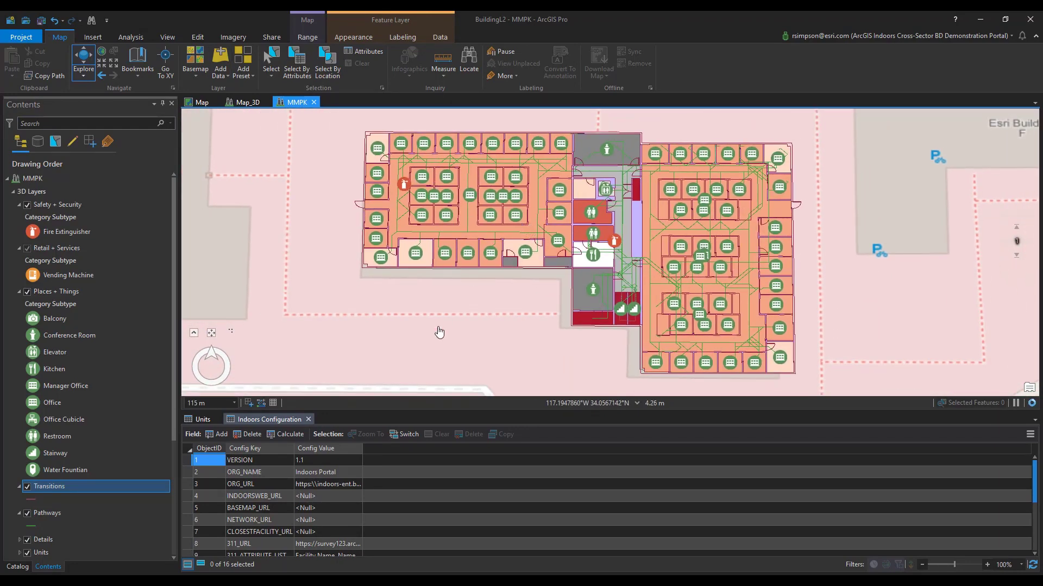
- Open the WebMap scene and change its basemap to LA County VTPK
click(33, 191)
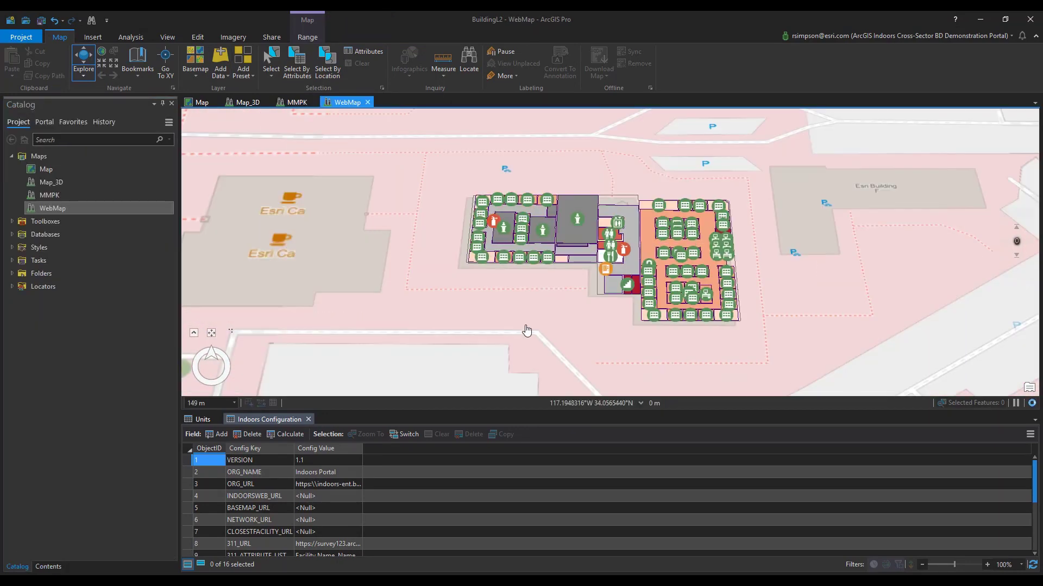
click(48, 568)
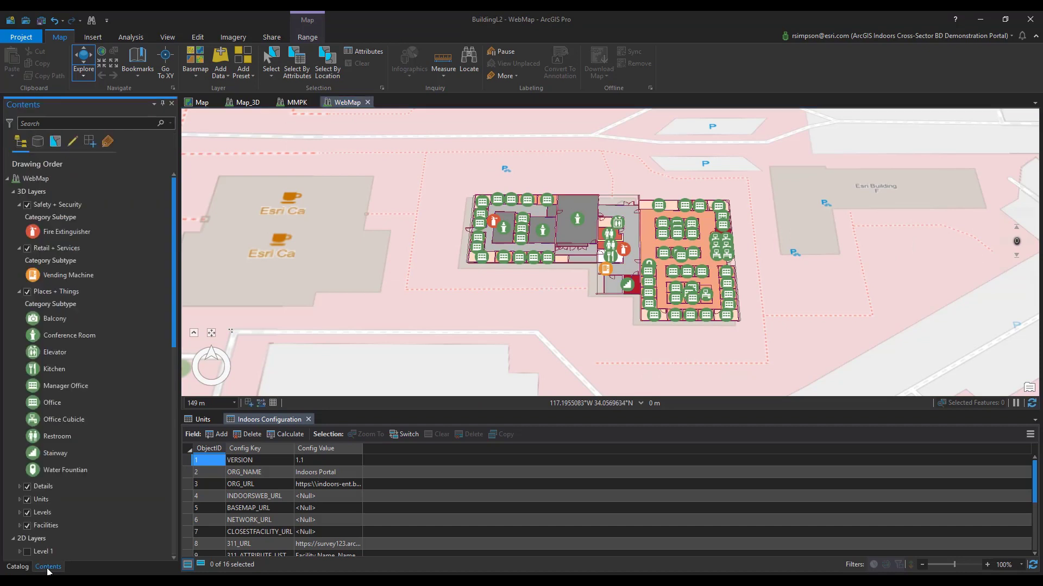
click(99, 204)
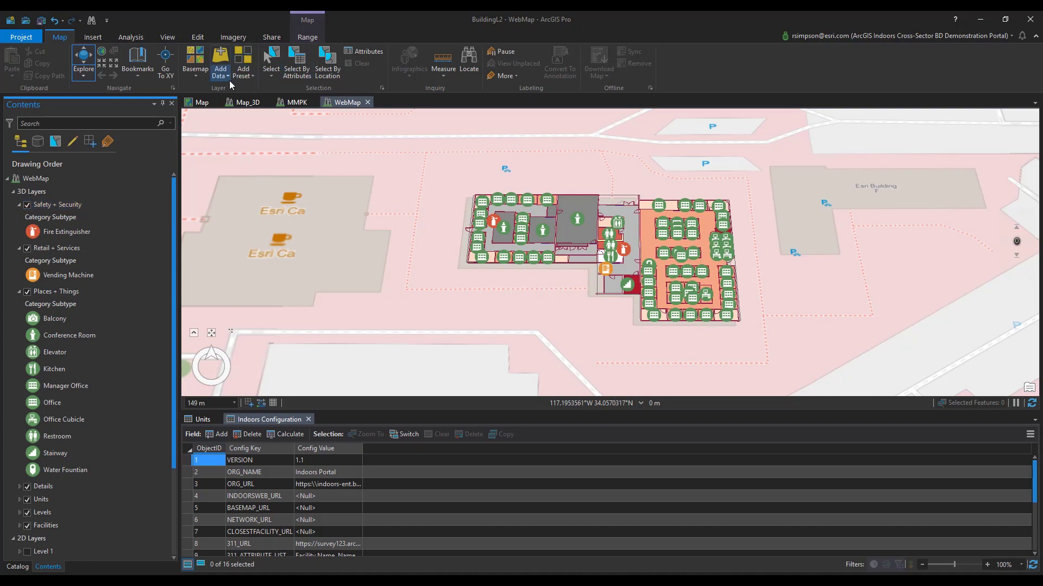
click(200, 79)
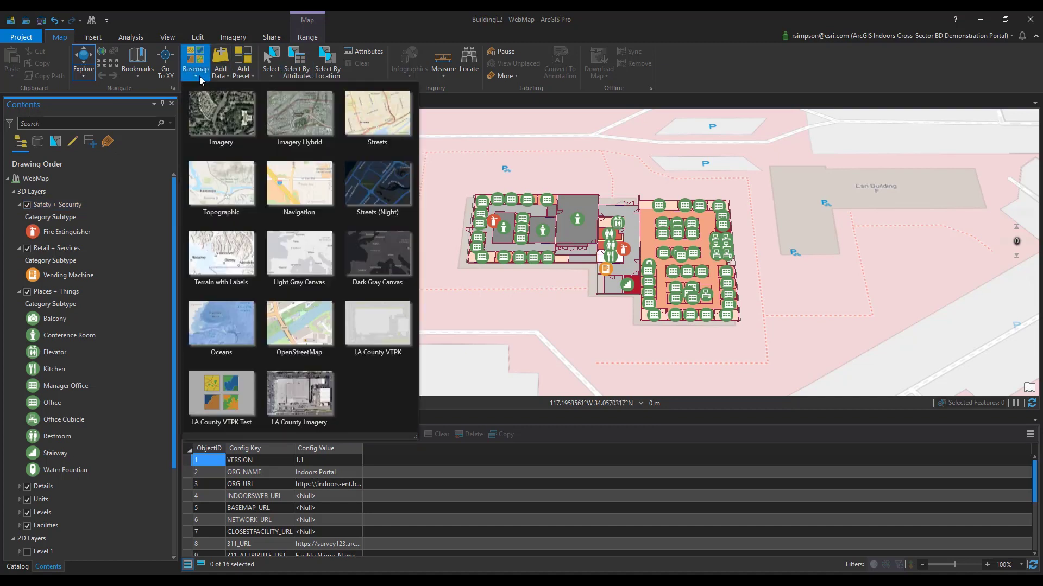
click(377, 326)
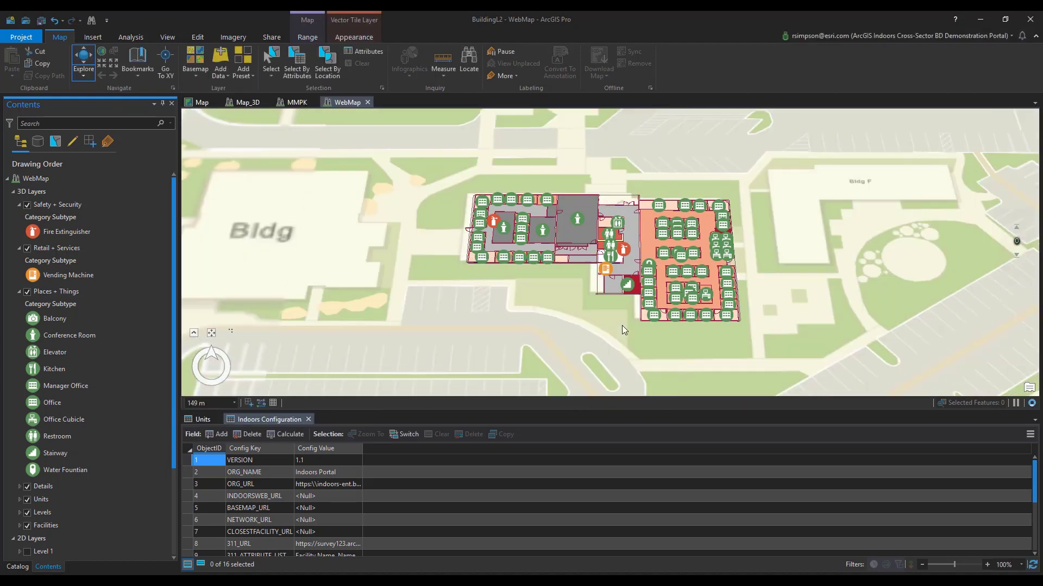
drag(659, 170, 654, 184)
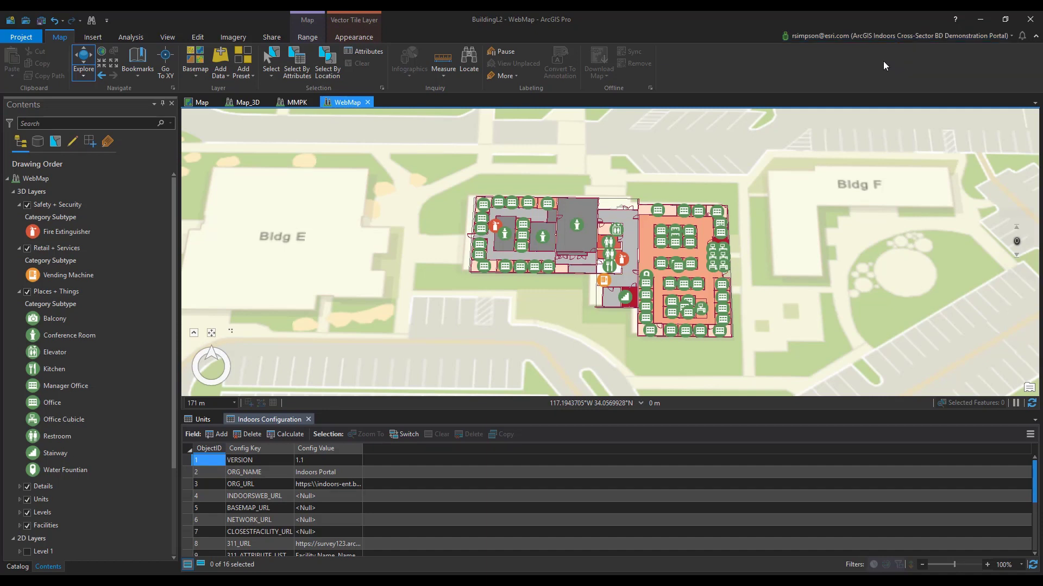
- Check the active portal connection and its sign-in status in the project's portal settings
click(24, 38)
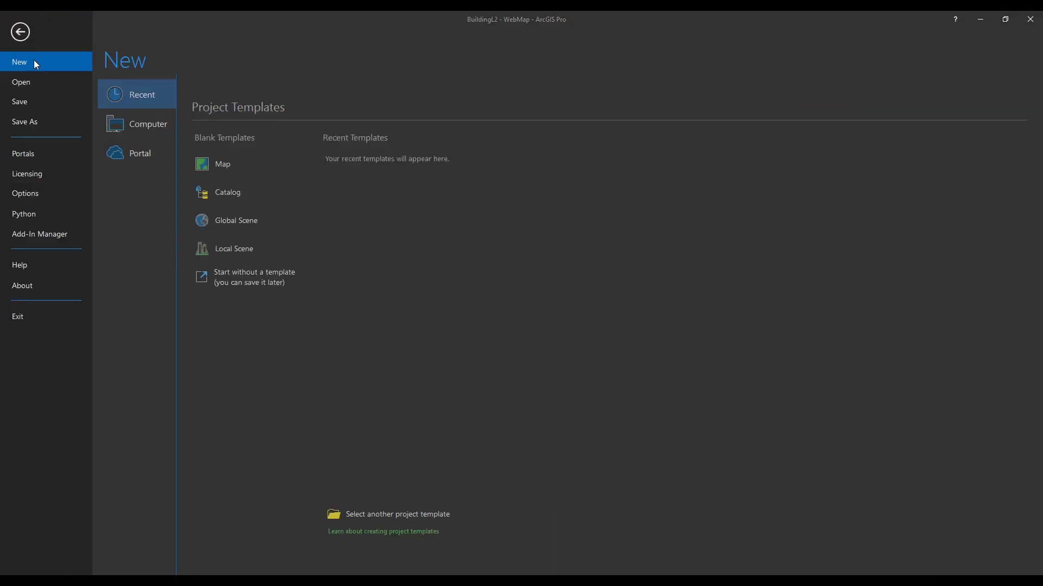
click(46, 154)
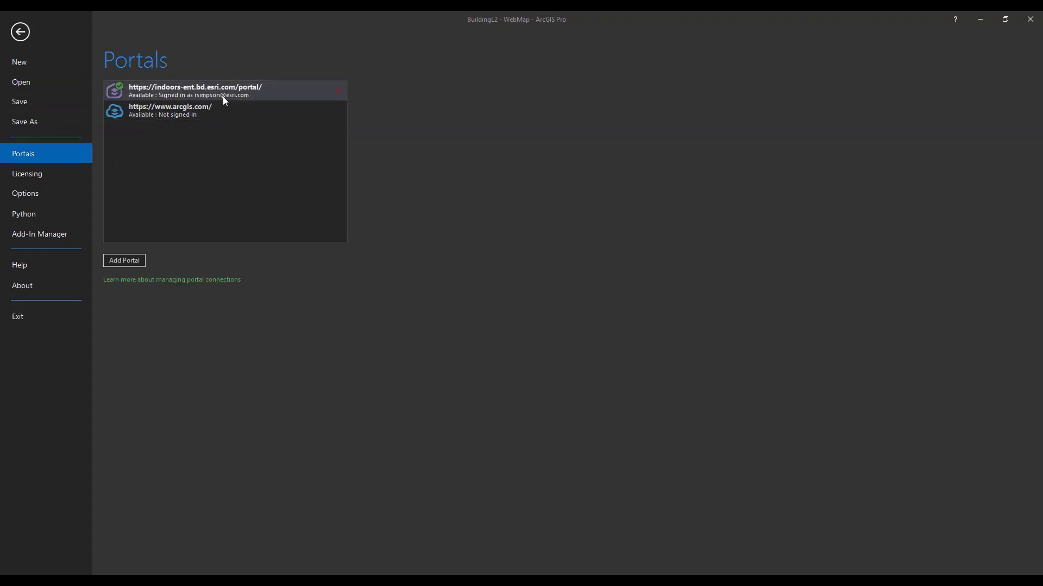
click(20, 32)
drag(640, 235, 630, 230)
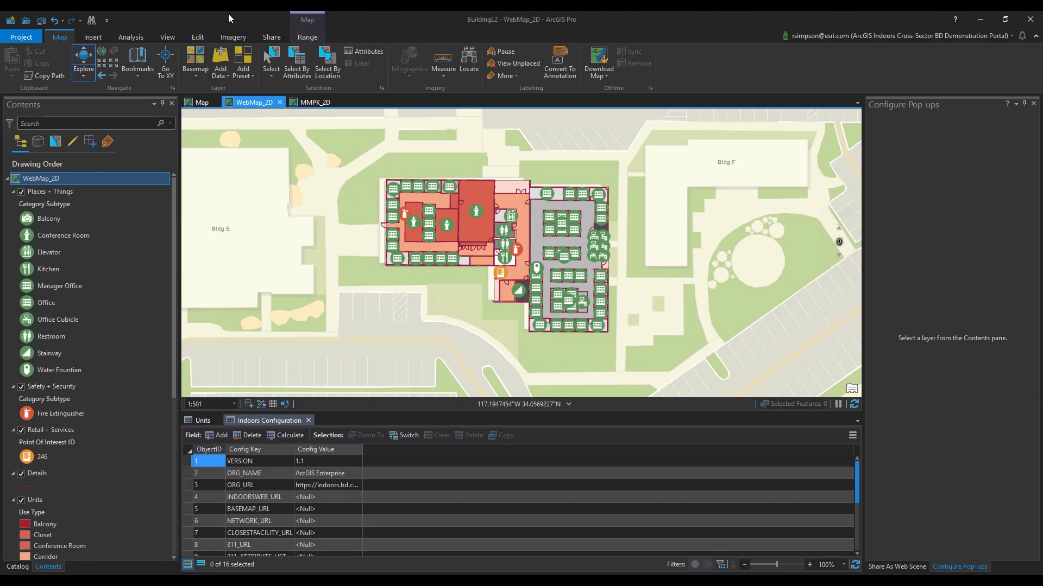
- Start sharing the MMPK_2D map as a mobile map package
click(273, 38)
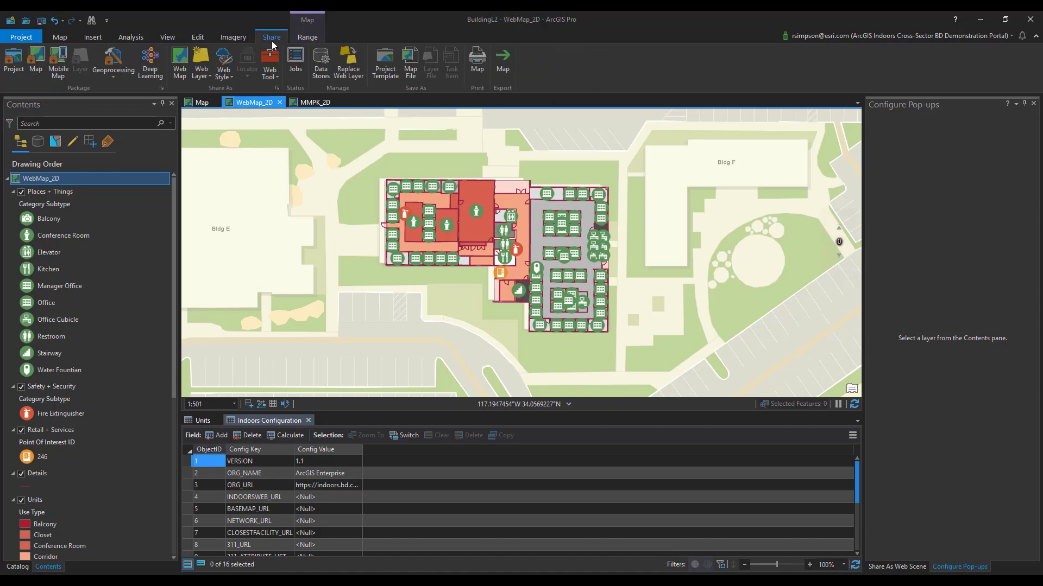
click(61, 74)
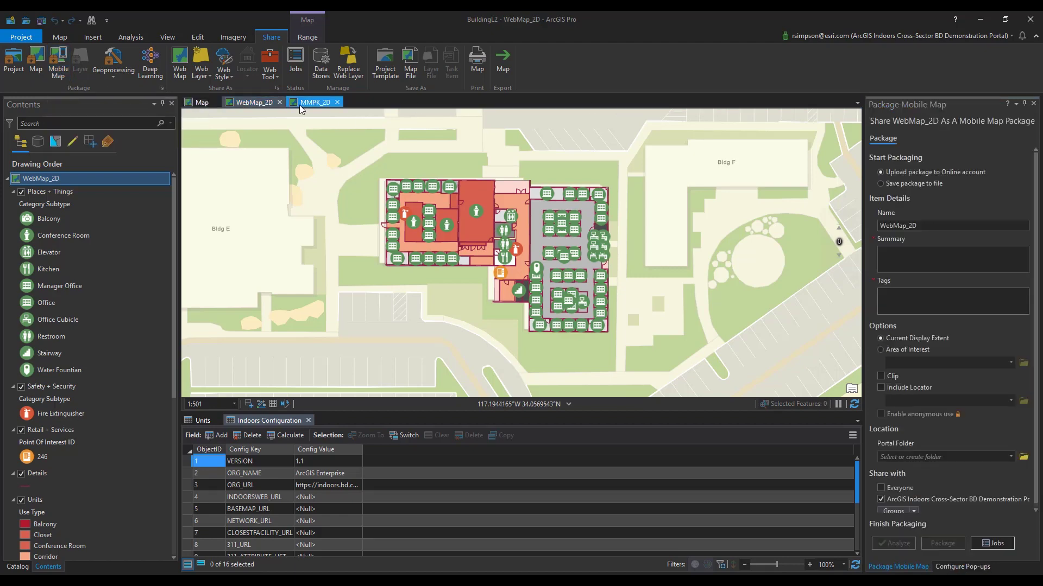
click(300, 104)
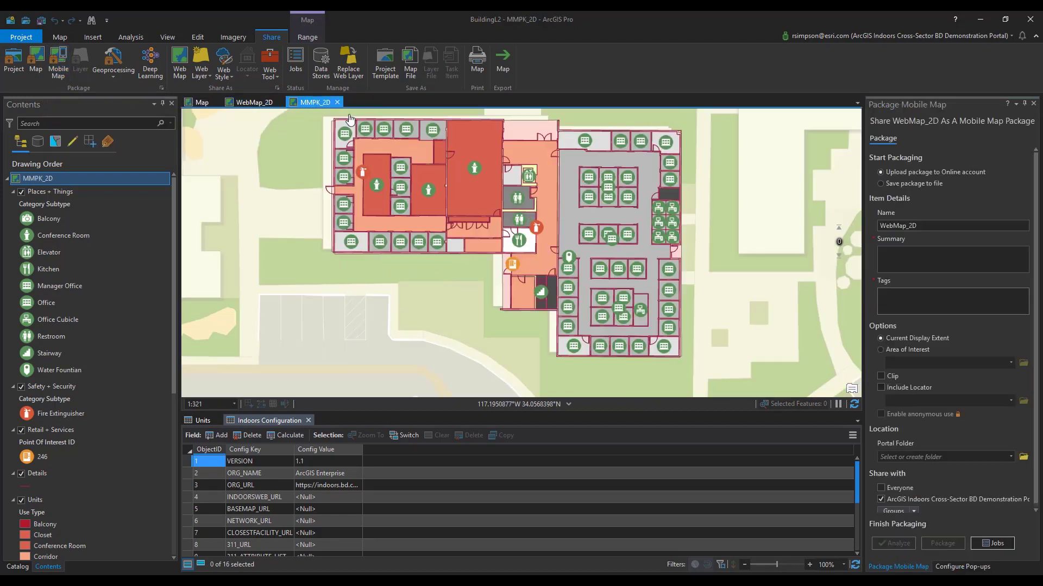
click(58, 73)
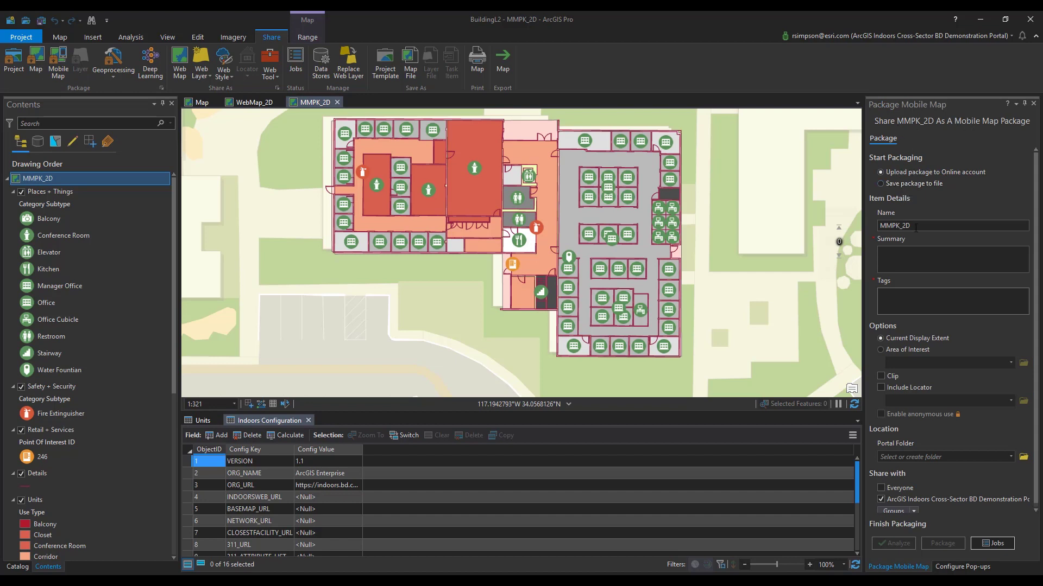
- Set the package summary to Esri Building L and add the tags Esri, indoors and the author's first name
click(912, 254)
text(E)
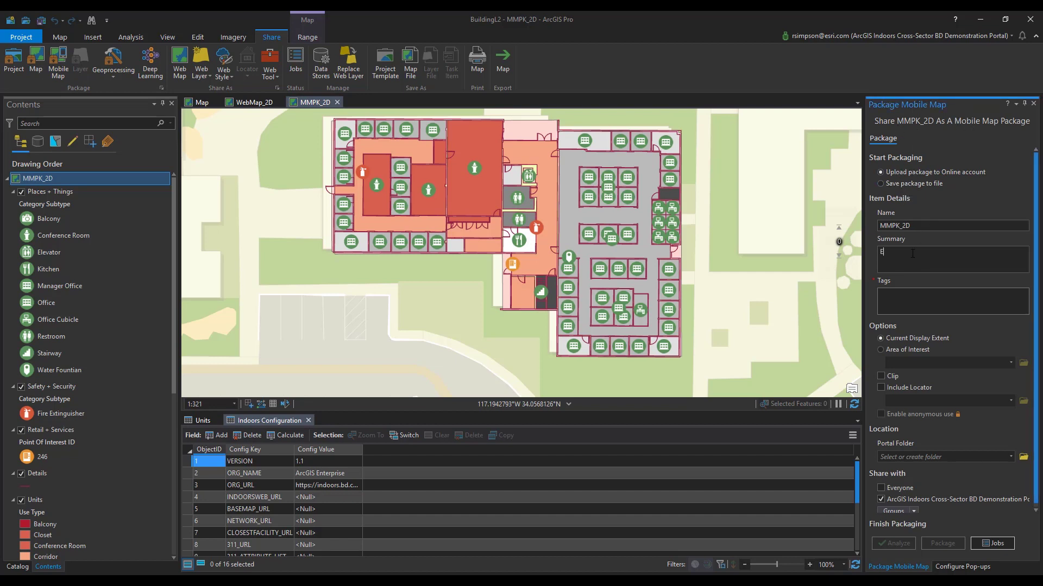
text(sri Building L)
key(Tab)
text(Esri,indoors,)
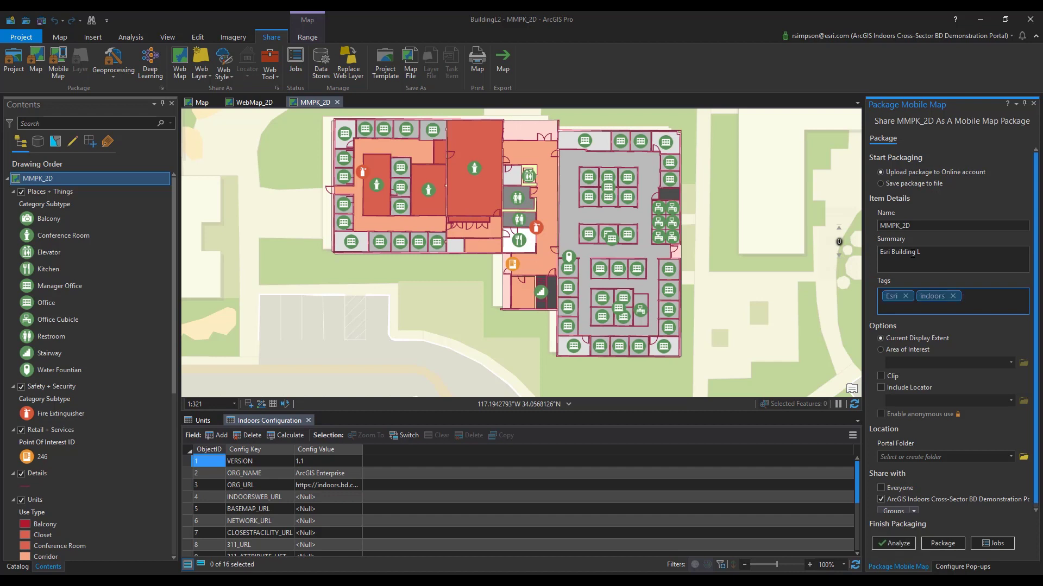
text(Rich)
- Prefix the package name with the author's first name and an underscore, and analyze the package
click(883, 225)
text(Rich_)
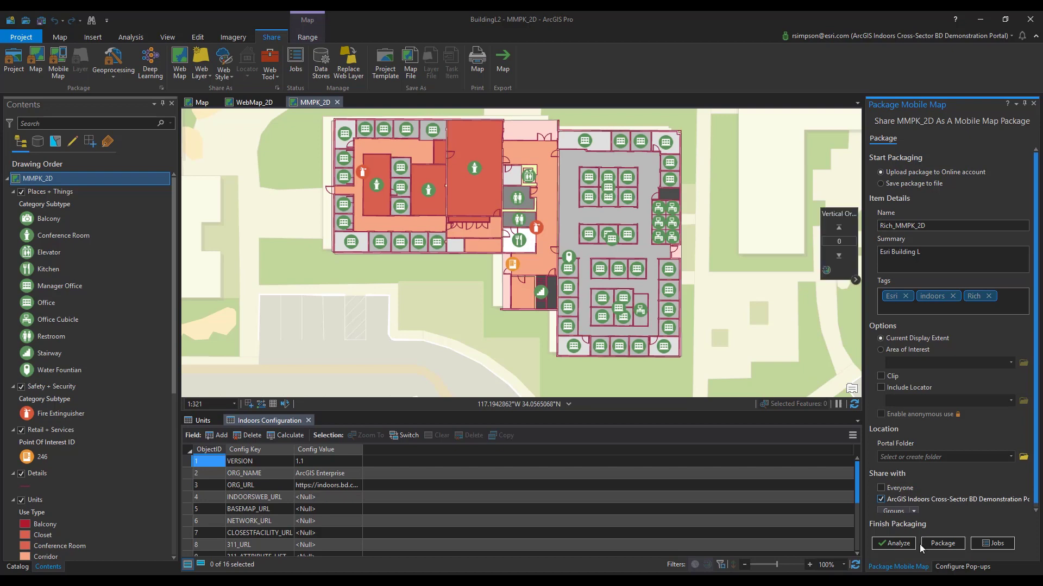
click(897, 543)
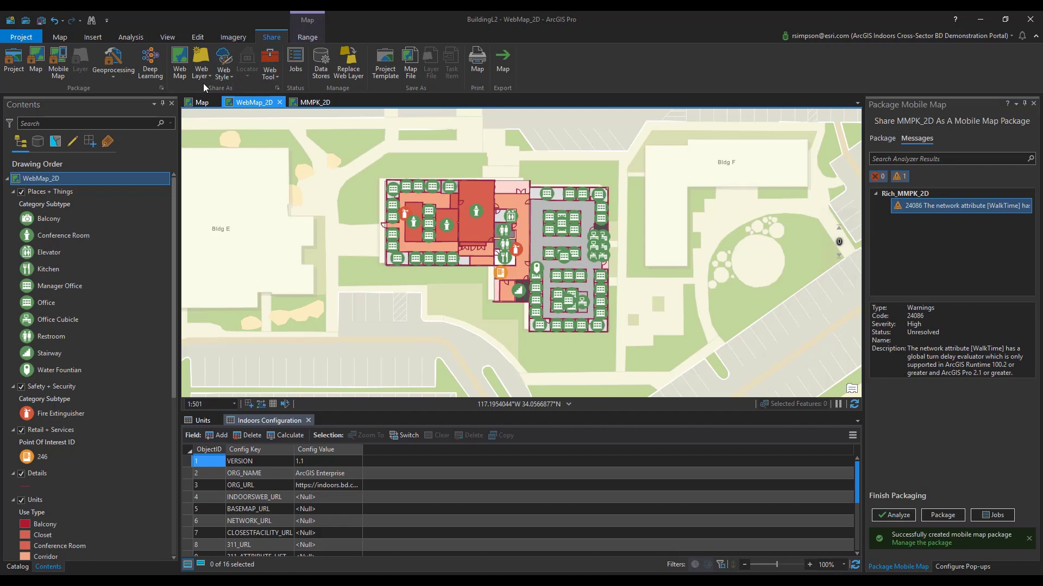
- Analyze and share WebMap_2D as a web map with the summary Esri Building L and the tags Esri and Indoors
click(180, 75)
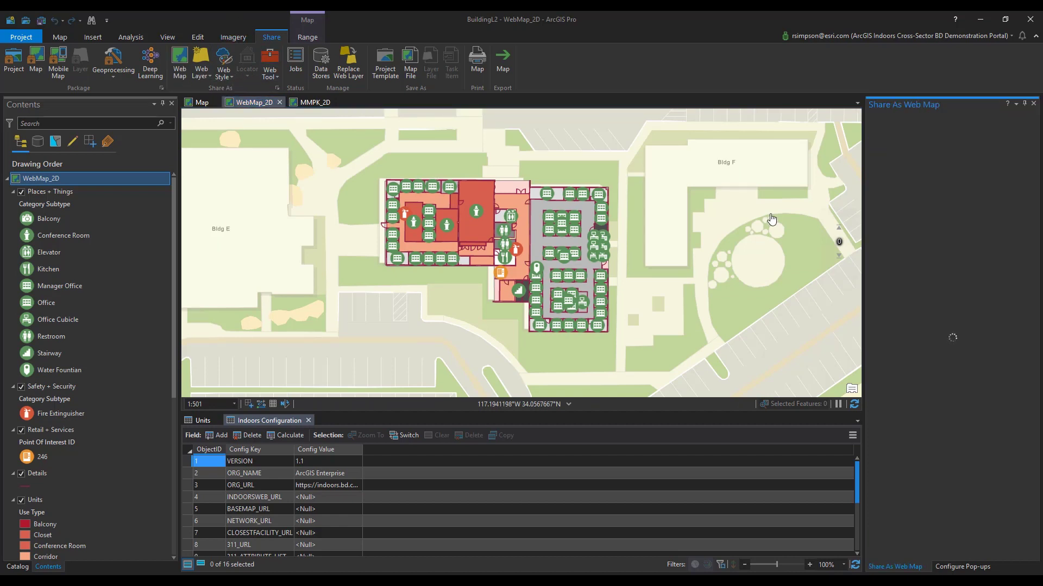
click(919, 220)
text(Esri BuildingEsri)
key(Return)
text(Indoors)
key(Return)
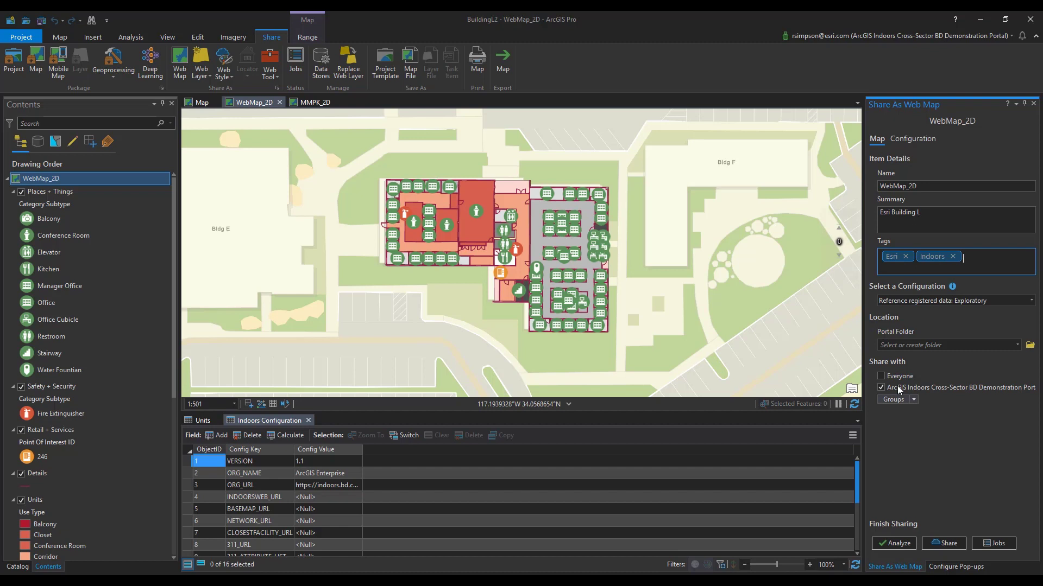
click(897, 543)
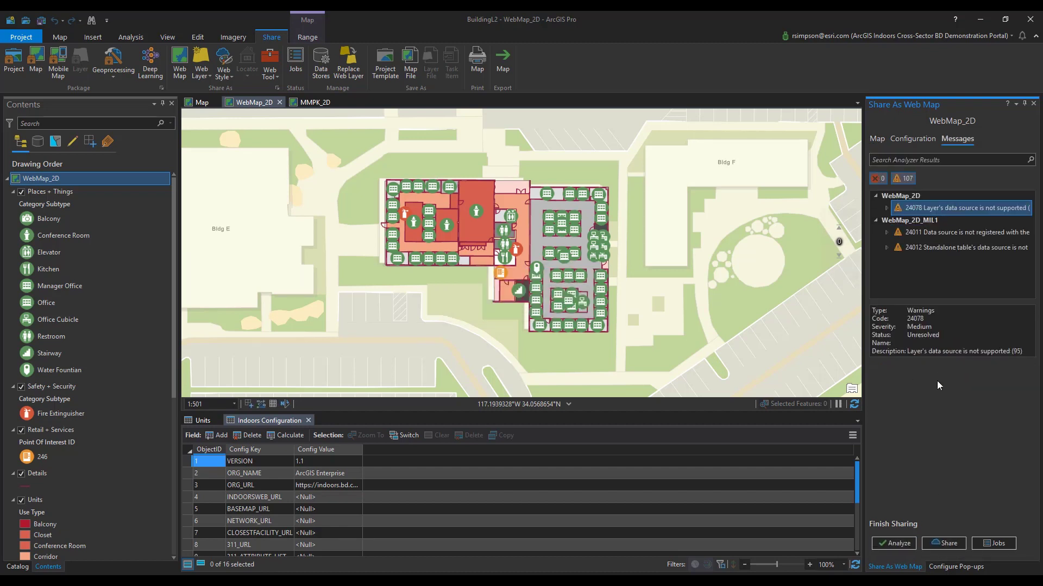
click(946, 543)
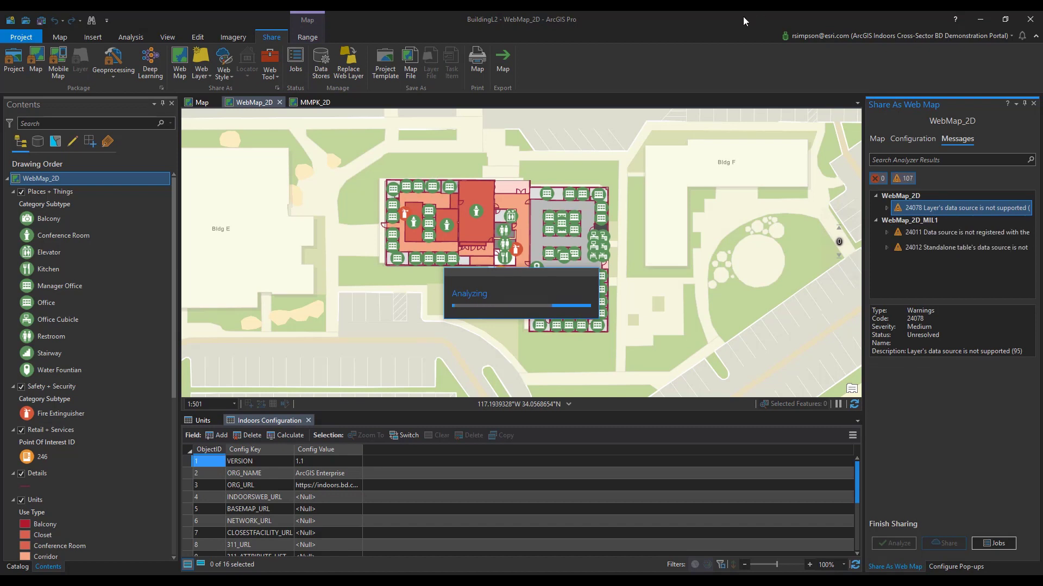